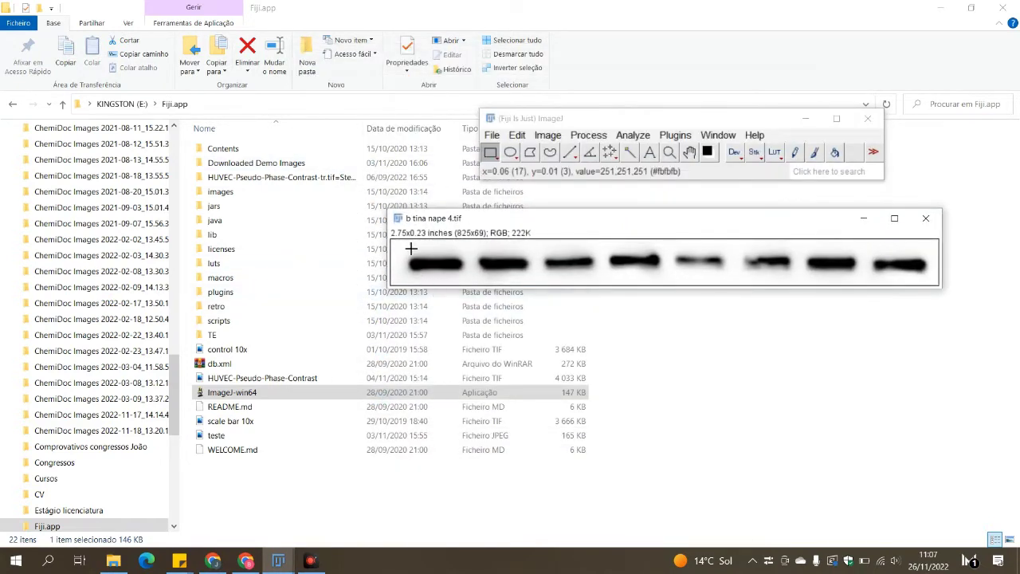
Step: Box the first band and mark it as gel lane 1, then shift the box onto band 2
drag(403, 243, 465, 280)
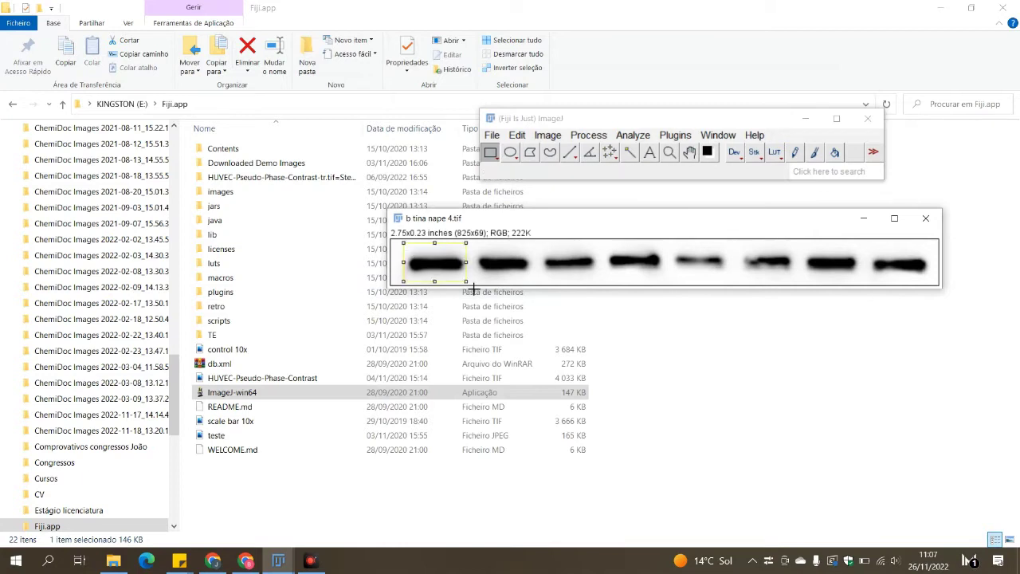
click(642, 137)
mouse_move(712, 265)
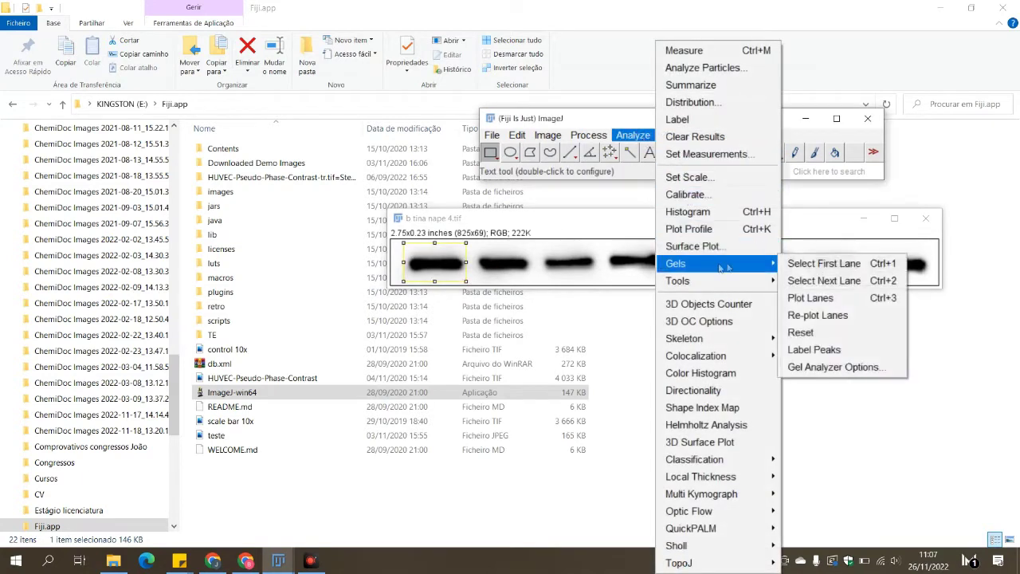
click(804, 263)
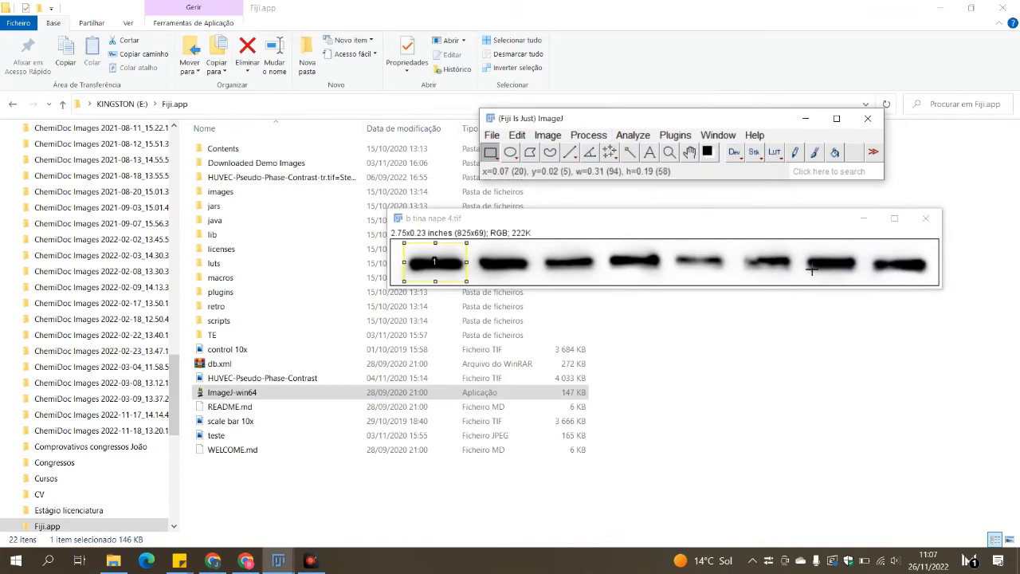
key(Right)
key(Right)
key(Right)
key(Right)
key(Right)
key(Right)
key(Right)
key(Right)
key(Right)
key(Right)
key(Right)
key(Right)
key(Right)
key(Right)
key(Right)
key(Right)
key(Right)
key(Right)
key(Right)
key(Right)
key(Right)
key(Right)
key(Right)
key(Right)
key(Right)
key(Right)
key(Right)
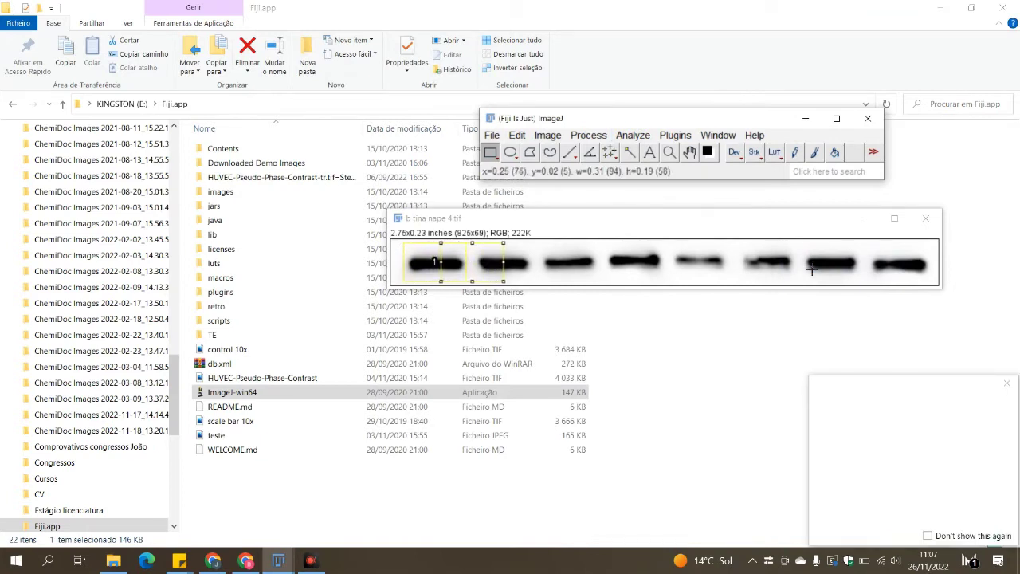
key(Right)
key(Right)
key(Right)
key(Right)
key(Right)
key(Right)
key(Right)
key(Right)
key(Right)
key(Right)
key(Right)
key(Right)
key(Right)
key(Right)
key(Right)
key(Right)
key(Right)
key(Right)
key(Right)
key(Right)
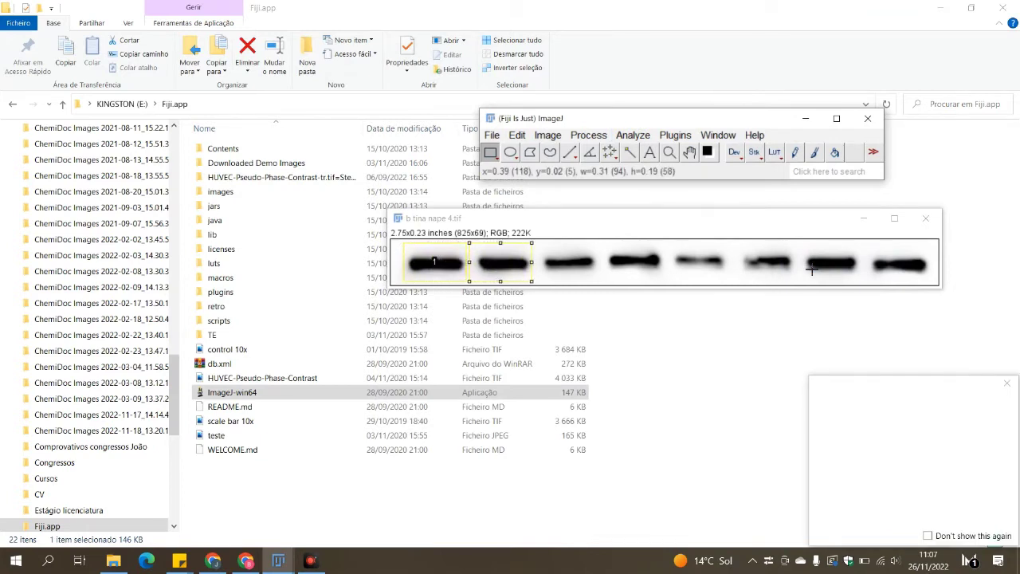
Step: Mark bands 2 and 3 as lanes 2 and 3, moving the box onto band 4
click(647, 136)
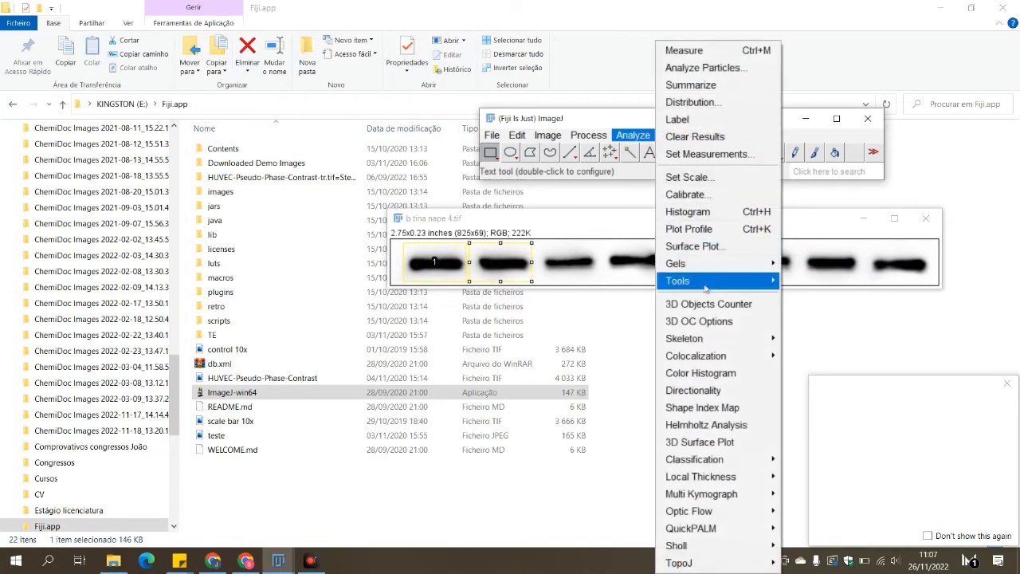
mouse_move(717, 264)
click(828, 299)
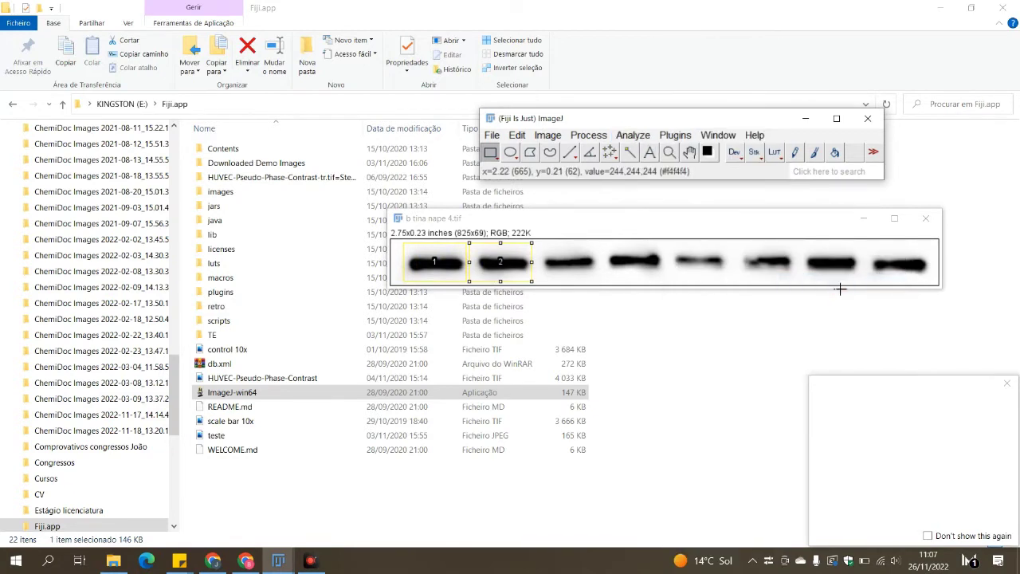
key(Right)
key(Right)
key(Right)
key(Right)
key(Right)
key(Right)
key(Right)
key(Right)
key(Right)
key(Right)
key(Right)
key(Right)
key(Right)
key(Right)
key(Right)
key(Right)
key(Right)
key(Right)
key(Right)
key(Right)
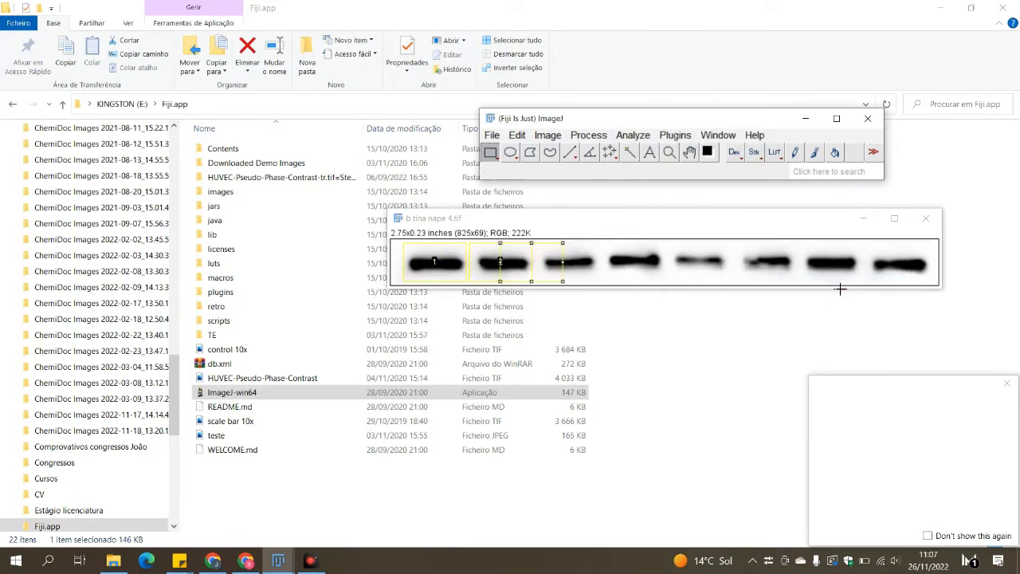
key(Right)
key(Right)
key(Right)
key(Right)
key(Right)
key(Right)
key(Right)
key(Right)
key(Right)
key(Right)
key(Right)
key(Right)
key(Right)
key(Right)
key(Right)
key(Right)
key(Right)
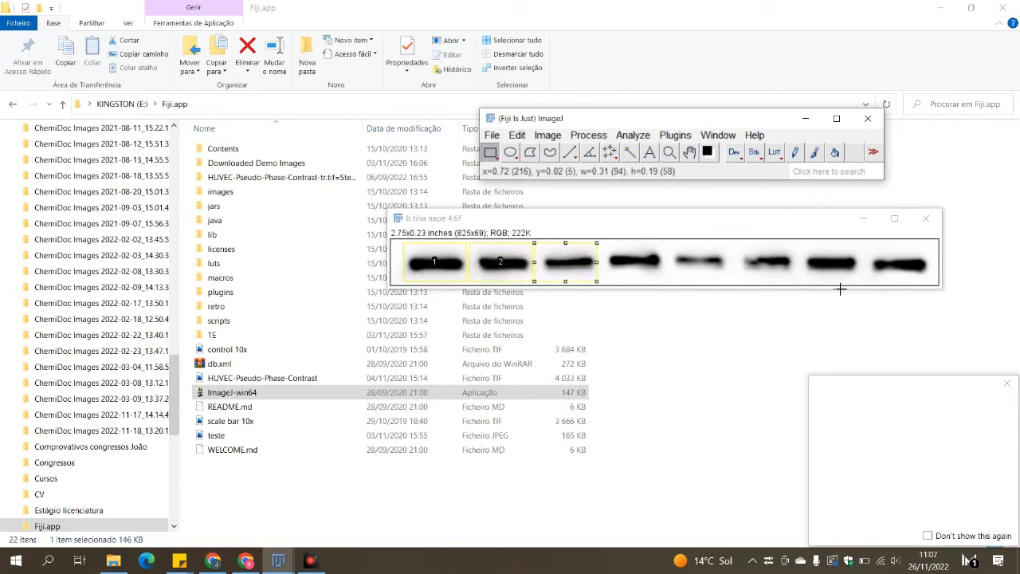
click(633, 135)
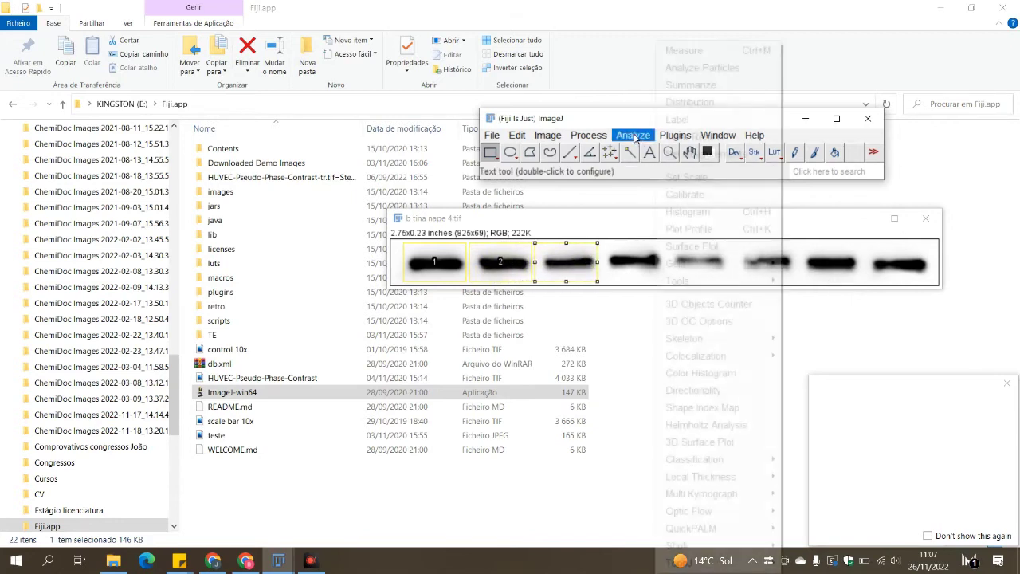
mouse_move(725, 263)
click(831, 282)
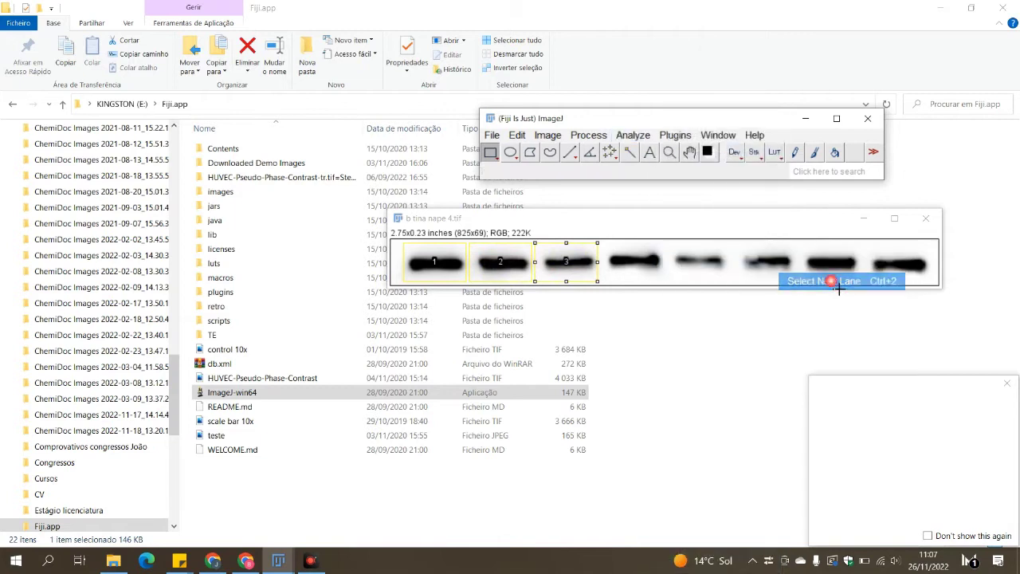
key(Right)
key(Right)
key(Right)
key(Right)
key(Right)
key(Right)
key(Right)
key(Right)
key(Right)
key(Right)
key(Right)
key(Right)
key(Right)
key(Right)
key(Right)
key(Right)
key(Right)
key(Right)
key(Right)
key(Right)
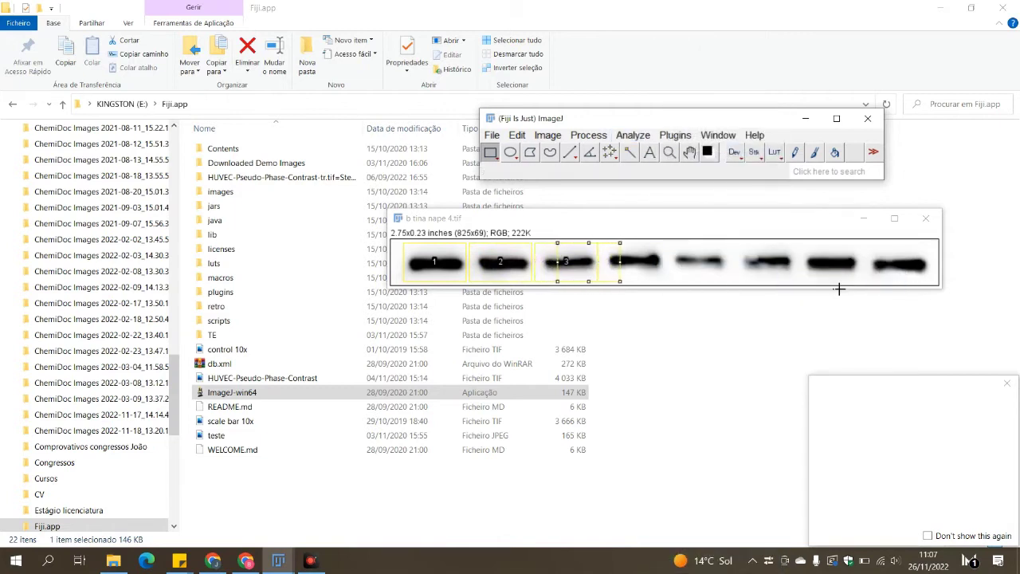
key(Right)
key(Right)
key(Right)
key(Right)
key(Right)
key(Right)
key(Right)
key(Right)
key(Right)
key(Right)
key(Right)
key(Right)
key(Right)
key(Right)
key(Right)
key(Right)
key(Right)
key(Right)
key(Right)
key(Right)
Step: Mark bands 4 and 5 as lanes 4 and 5, moving the box onto band 6
click(632, 135)
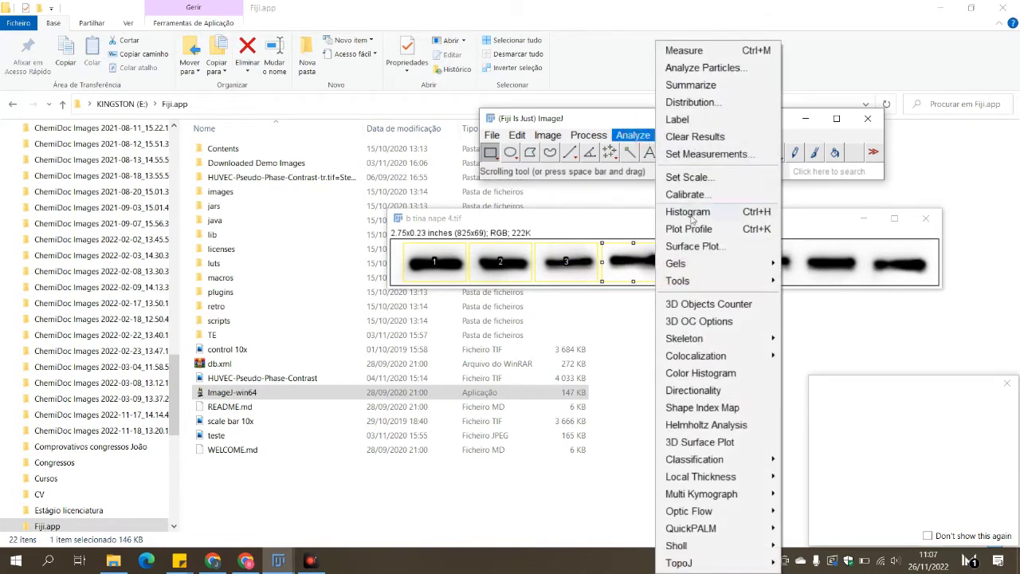
mouse_move(729, 267)
click(811, 279)
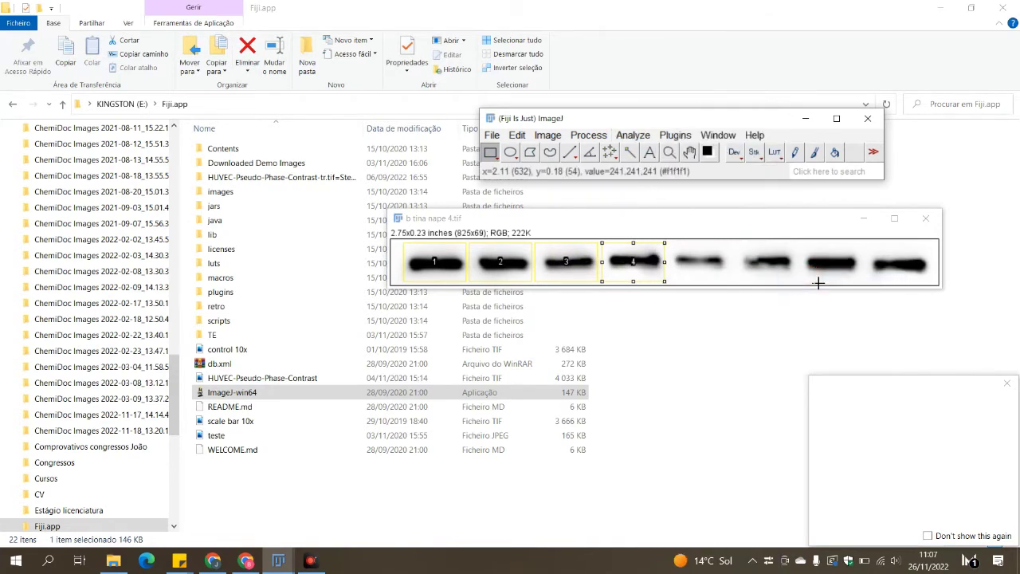
key(Right)
key(Right)
key(Right)
key(Right)
key(Right)
key(Right)
key(Right)
key(Right)
key(Right)
key(Right)
key(Right)
key(Right)
key(Right)
key(Right)
key(Right)
key(Right)
key(Right)
key(Right)
key(Right)
key(Right)
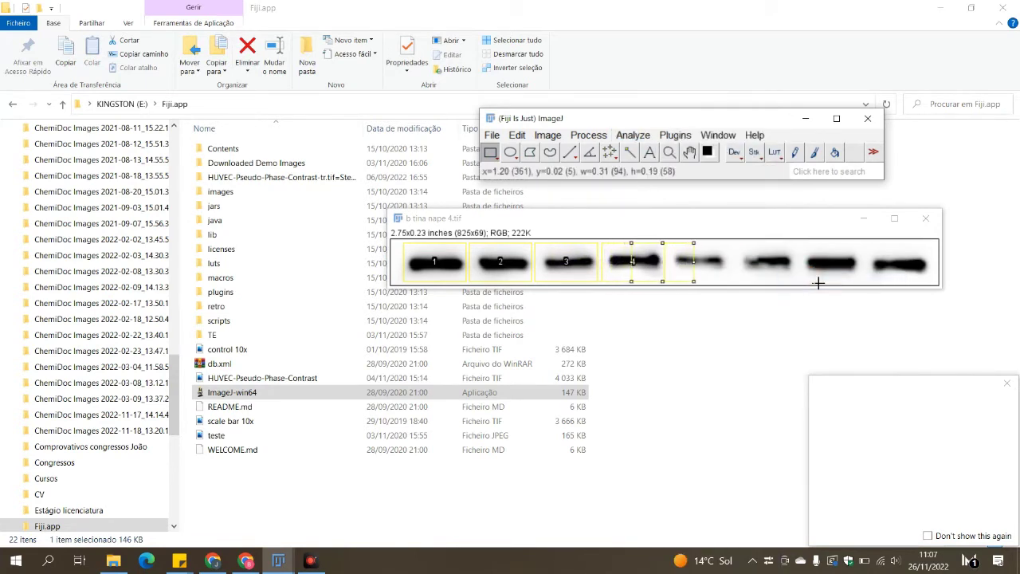
key(Right)
key(Right)
key(Right)
key(Right)
key(Right)
key(Right)
key(Right)
key(Right)
key(Right)
key(Right)
key(Right)
key(Right)
key(Right)
key(Right)
key(Right)
key(Right)
key(Right)
key(Right)
key(Right)
key(Right)
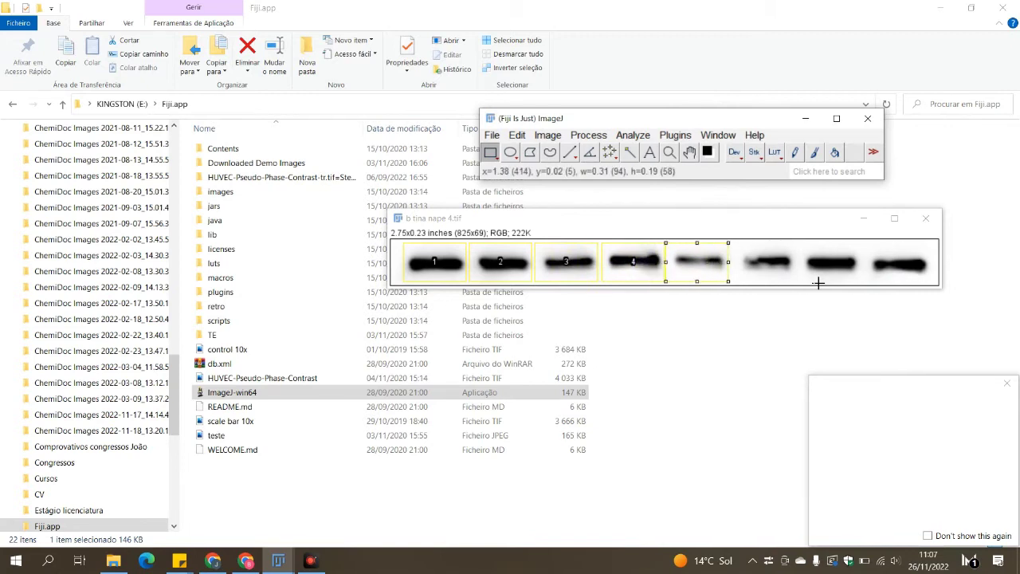
click(633, 135)
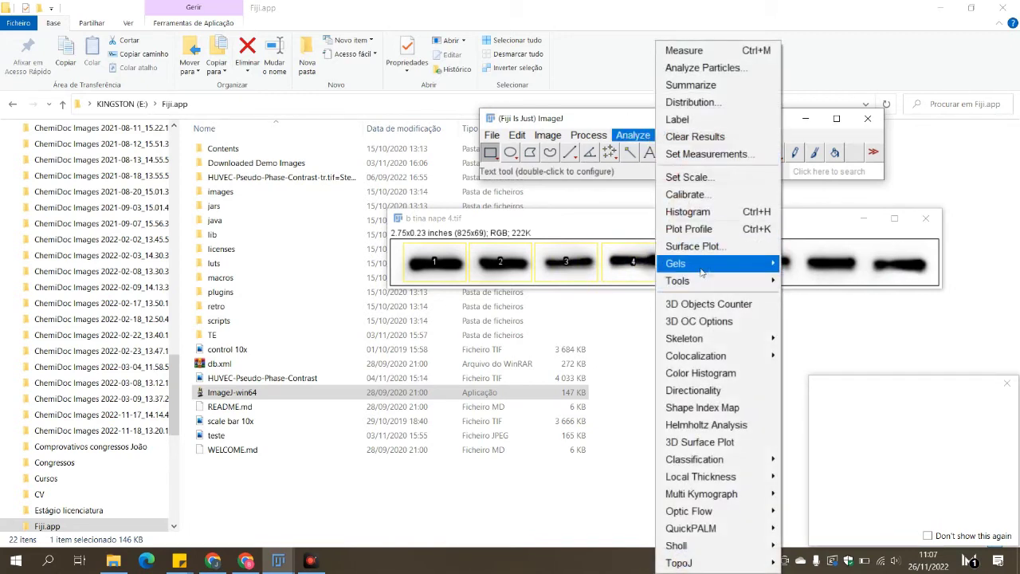
mouse_move(705, 264)
click(803, 280)
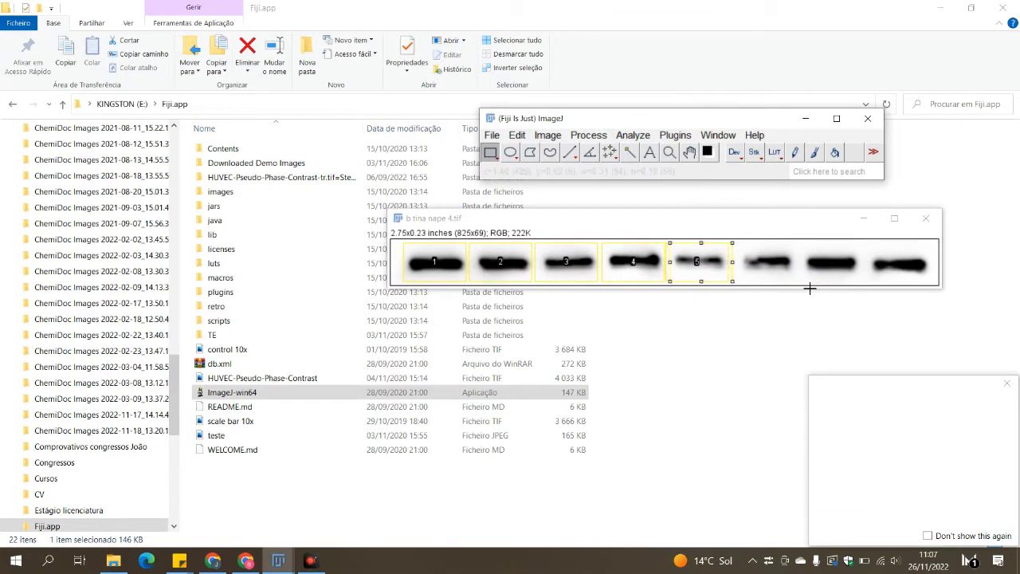
key(Right)
key(Right)
key(Right)
key(Right)
key(Right)
key(Right)
key(Right)
key(Right)
key(Right)
key(Right)
key(Right)
key(Right)
key(Right)
key(Right)
key(Right)
key(Right)
key(Right)
key(Right)
key(Right)
key(Right)
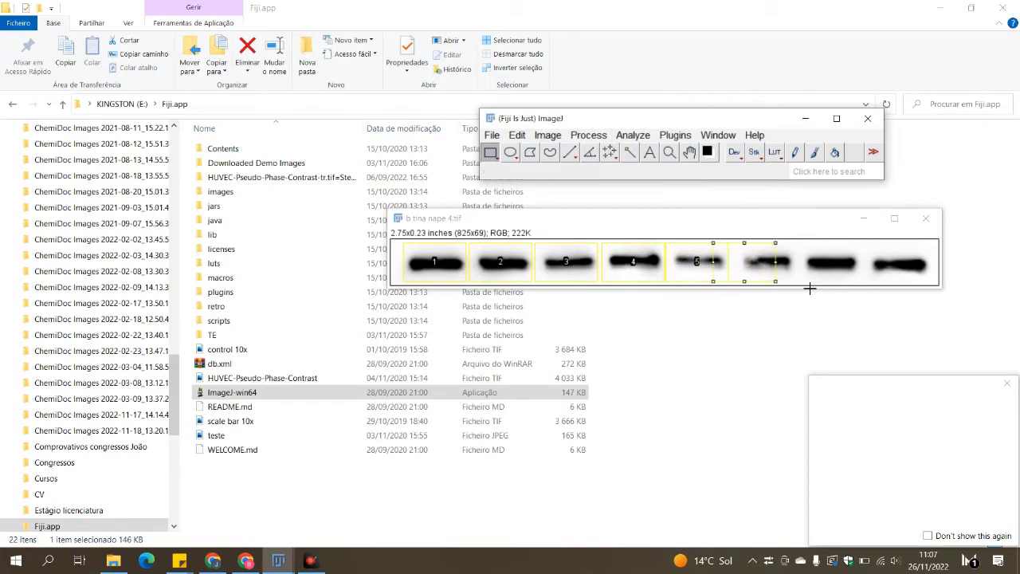
key(Right)
key(Right)
key(Right)
key(Right)
key(Right)
key(Right)
key(Right)
key(Right)
key(Right)
key(Right)
key(Right)
key(Right)
key(Right)
key(Right)
key(Right)
key(Right)
key(Right)
key(Right)
key(Right)
key(Right)
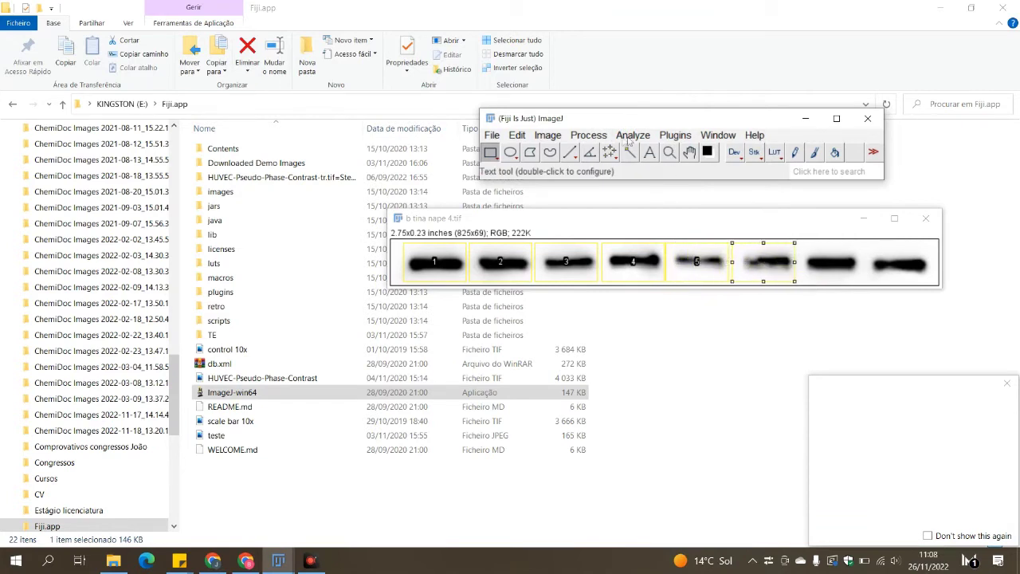
Step: Mark bands 6, 7 and 8 as lanes 6–8 with Select Next Lane
click(632, 135)
mouse_move(718, 272)
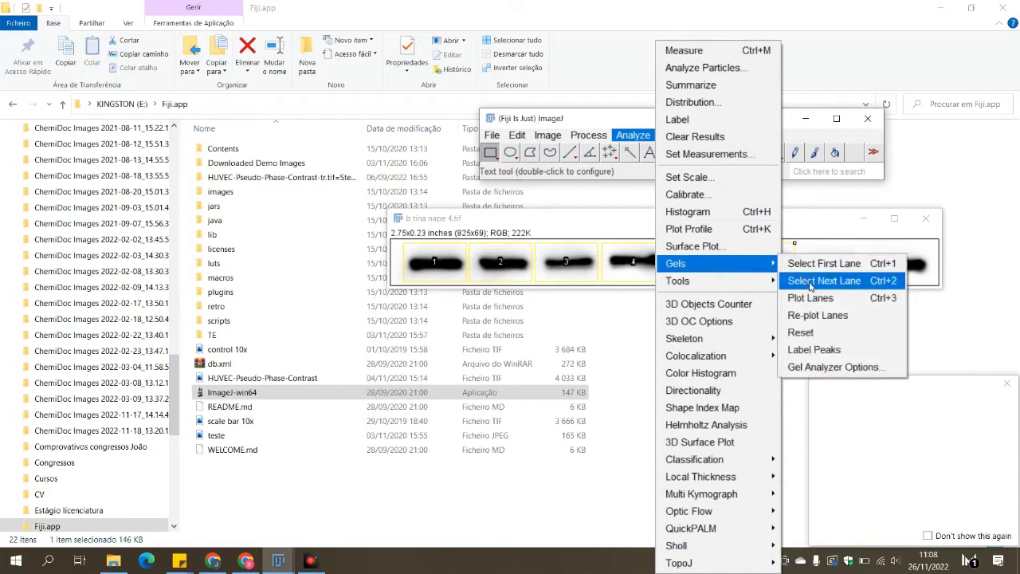
click(815, 281)
key(Right)
key(Right)
key(Right)
key(Right)
key(Right)
key(Right)
key(Right)
key(Right)
key(Right)
key(Right)
key(Right)
key(Right)
key(Right)
key(Right)
key(Right)
key(Right)
key(Right)
key(Right)
key(Right)
key(Right)
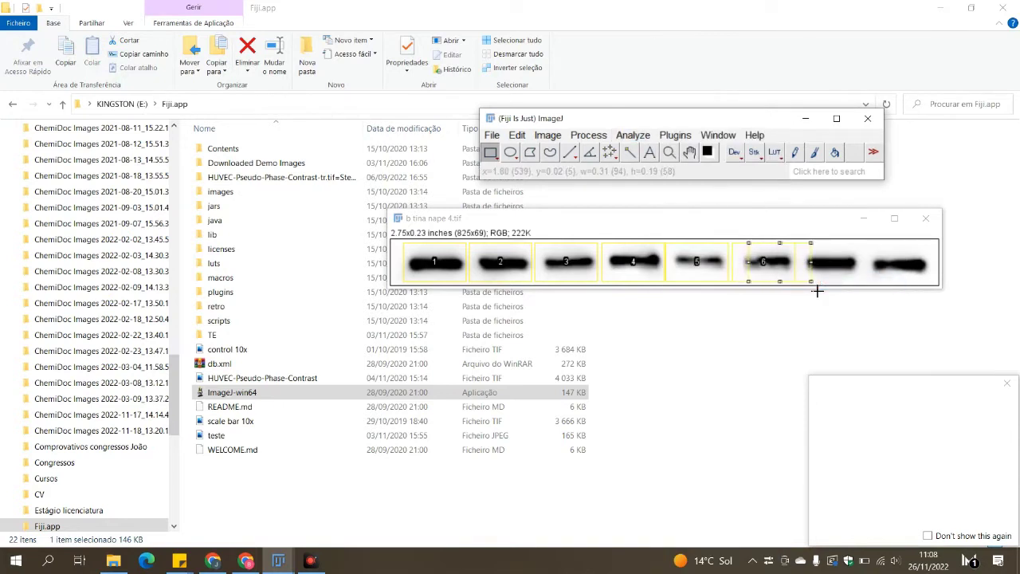
key(Right)
key(Right)
key(Right)
key(Right)
key(Right)
key(Right)
key(Right)
key(Right)
key(Right)
key(Right)
key(Right)
key(Right)
key(Right)
key(Right)
key(Right)
key(Right)
key(Right)
key(Right)
key(Right)
key(Right)
click(633, 134)
mouse_move(707, 266)
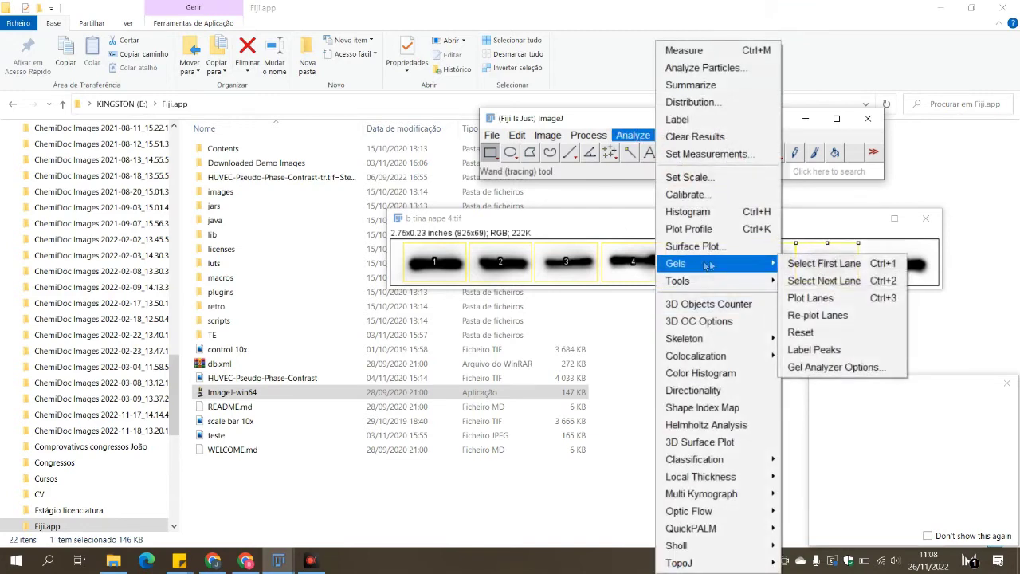
click(834, 284)
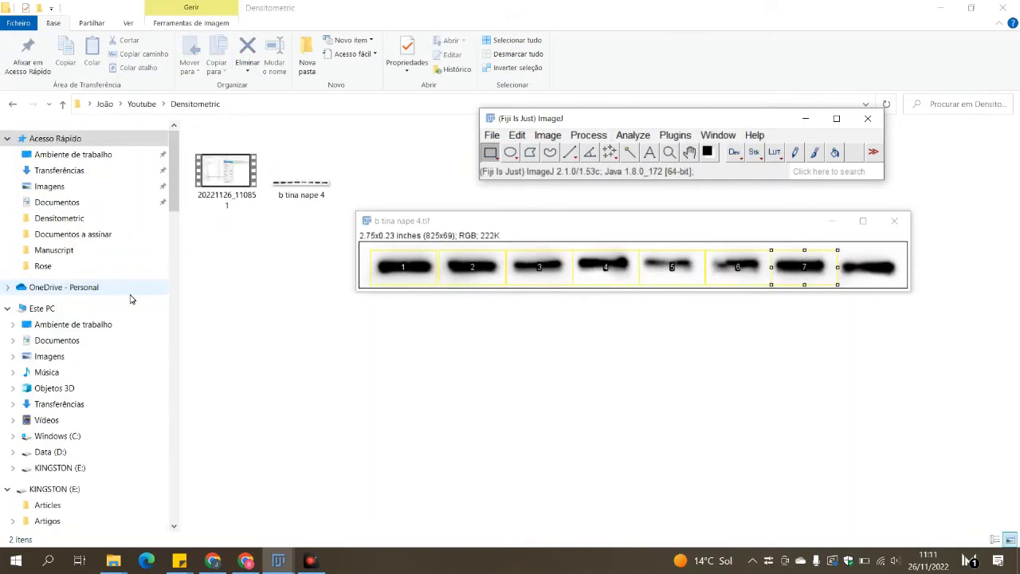
key(Right)
key(Right)
key(Right)
key(Right)
key(Right)
key(Right)
key(Right)
key(Right)
key(Right)
key(Right)
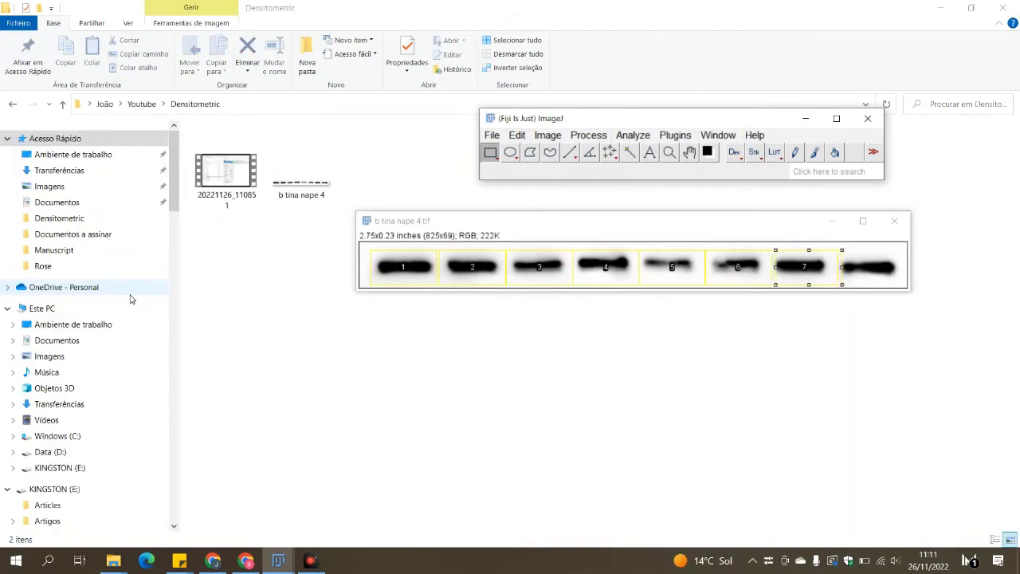
key(Right)
key(Right)
key(Right)
key(Right)
key(Right)
key(Right)
key(Right)
key(Right)
key(Right)
key(Right)
key(Right)
key(Right)
key(Right)
key(Right)
key(Right)
key(Right)
key(Right)
key(Right)
key(Right)
key(Right)
key(Right)
key(Right)
key(ctrl+2)
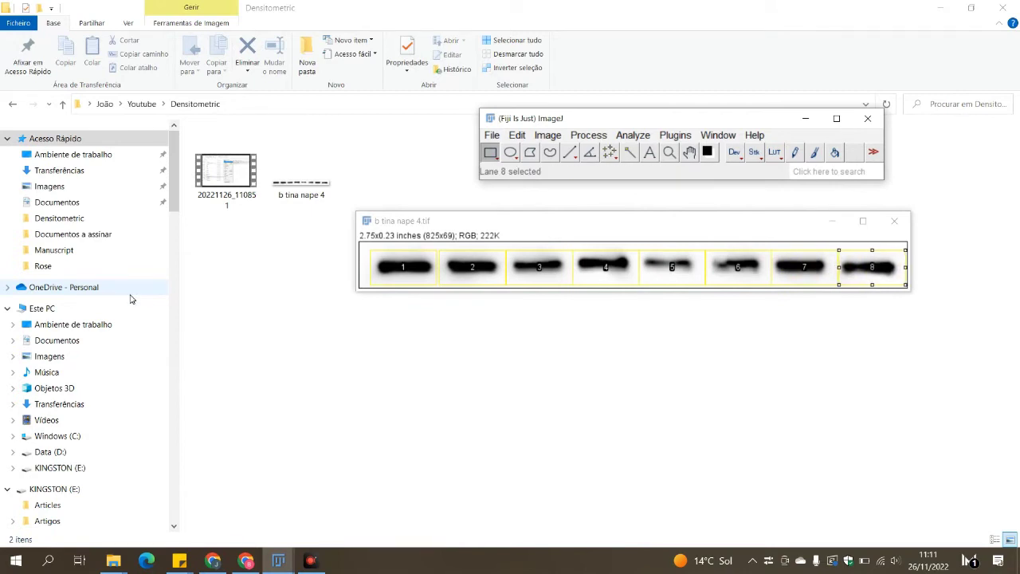
click(629, 135)
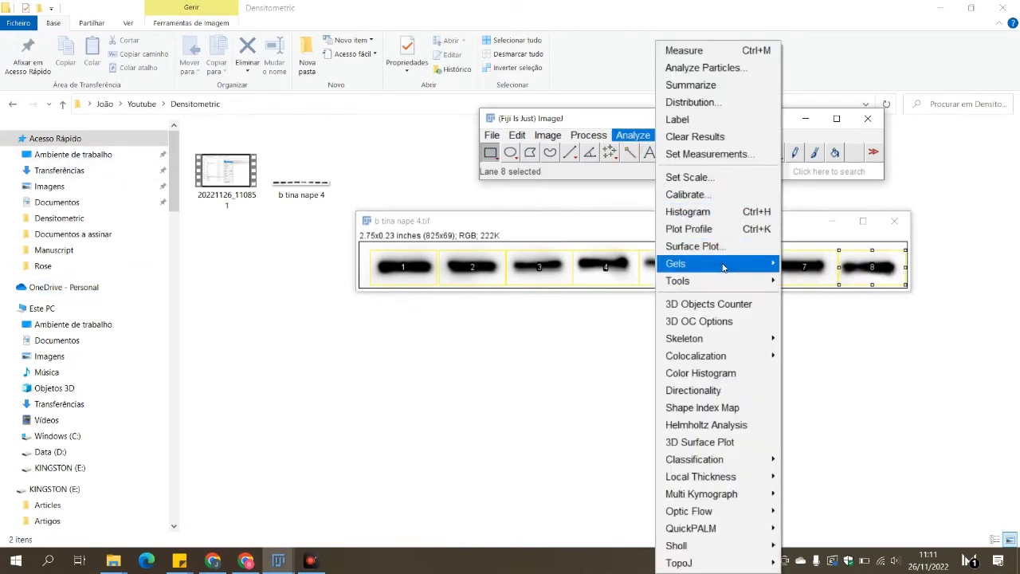
Step: Plot the intensity profiles of all eight lanes and move the Plots window left
mouse_move(753, 263)
click(810, 298)
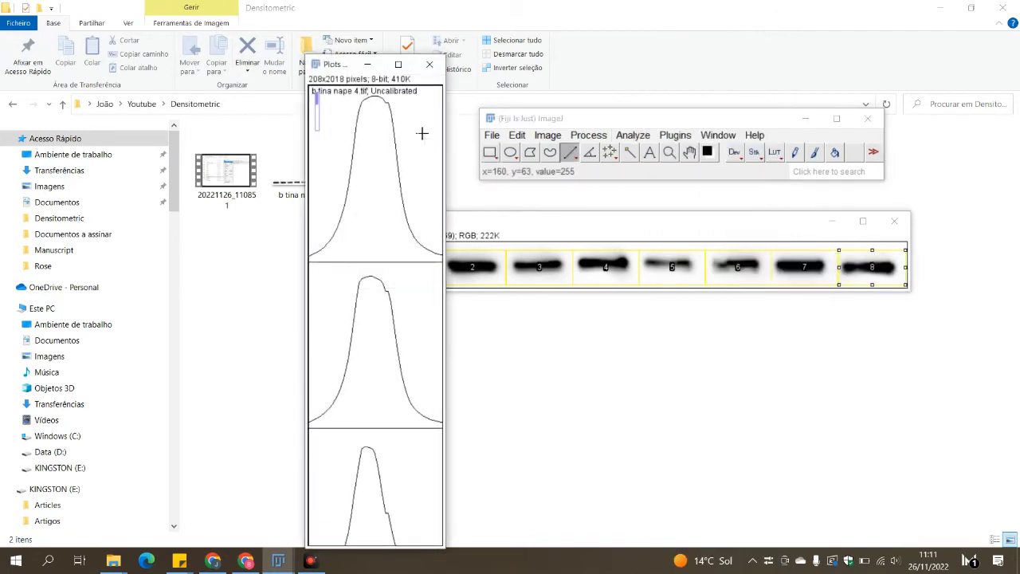
drag(336, 62, 247, 39)
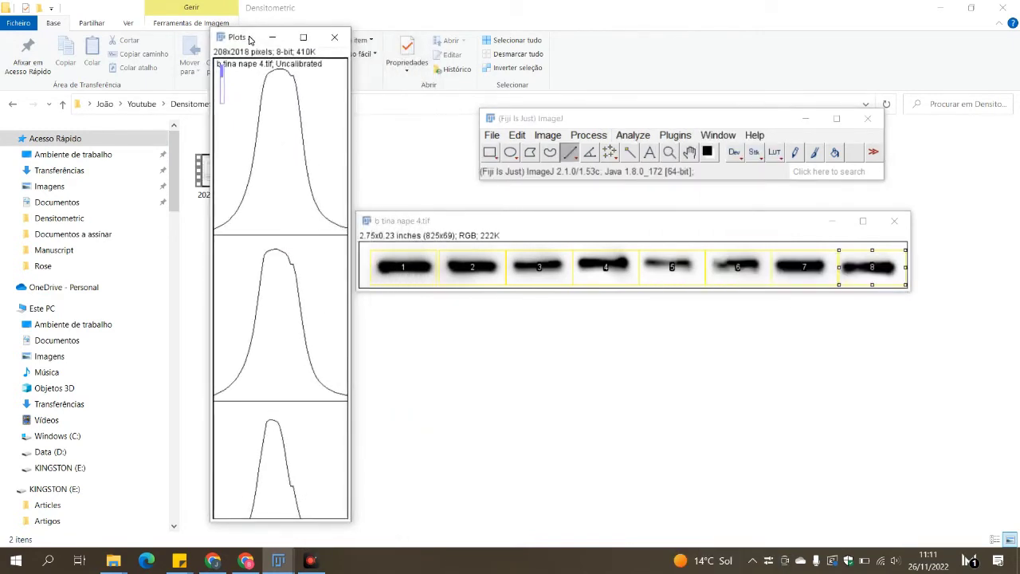
Step: Measure the areas under peaks 1–4 with the Wand tool
click(629, 151)
click(286, 211)
click(284, 347)
scroll(285, 351, down, 3)
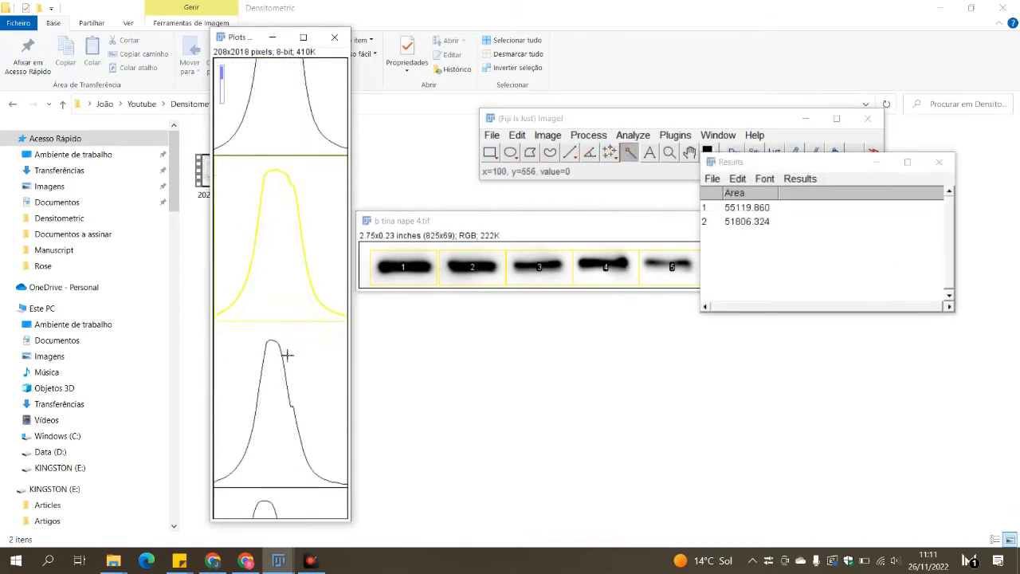
click(281, 337)
scroll(283, 335, down, 2)
click(278, 341)
Step: Measure the areas under peaks 5–8 and copy the Results table
scroll(273, 346, down, 3)
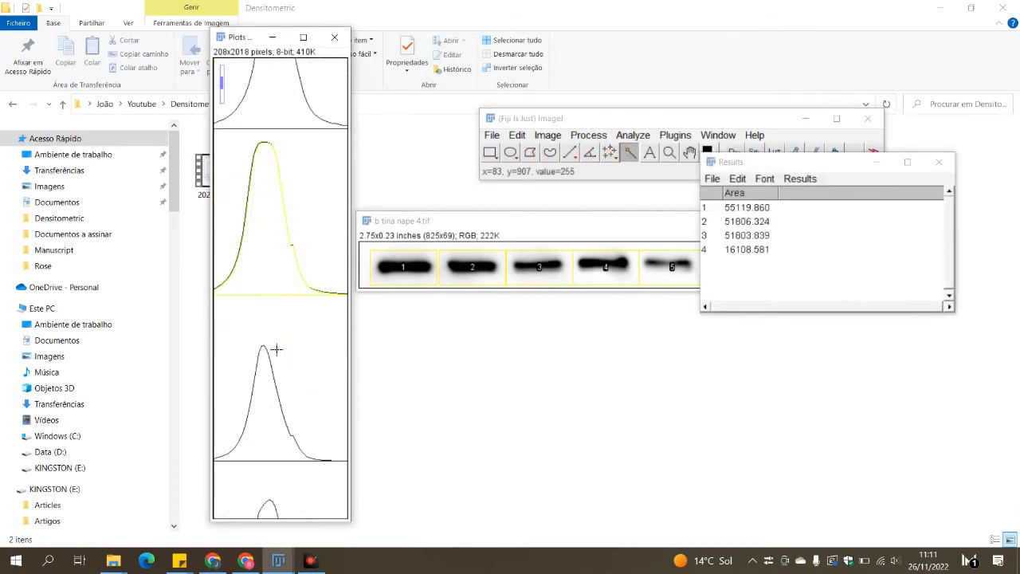
click(273, 403)
scroll(271, 403, down, 3)
scroll(271, 403, down, 3)
click(273, 366)
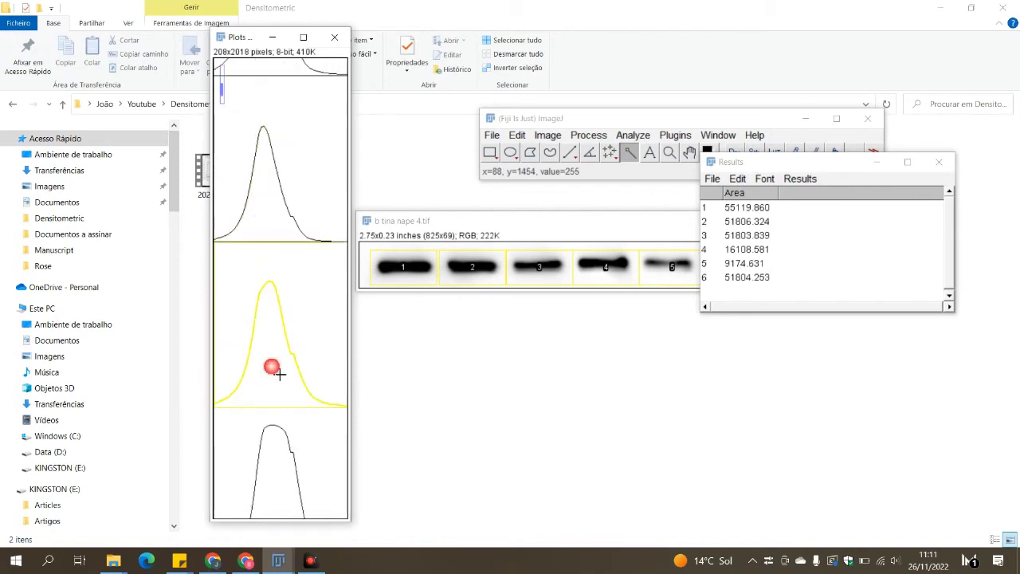
scroll(274, 367, down, 3)
click(278, 371)
scroll(279, 373, down, 3)
click(290, 406)
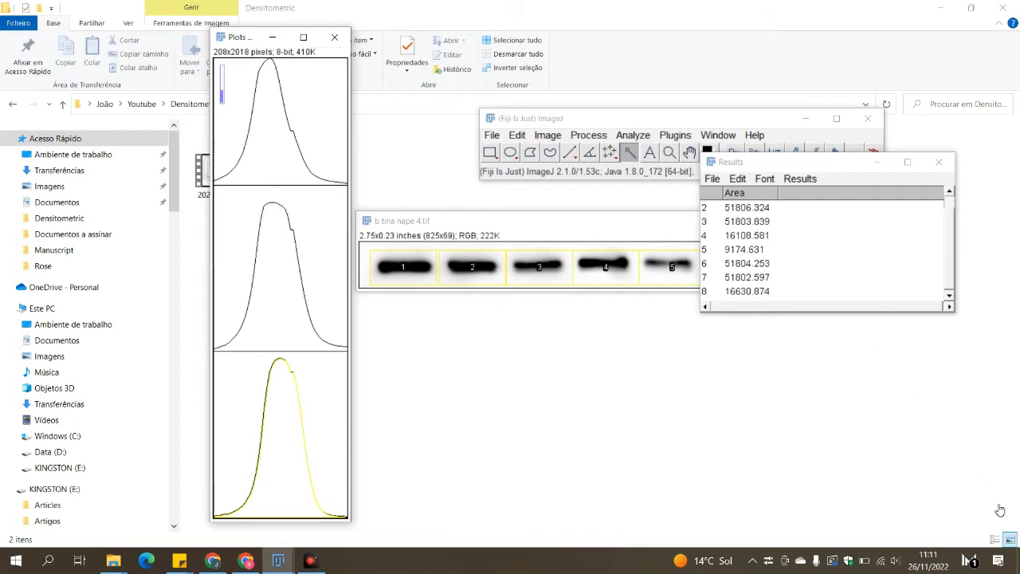
click(738, 179)
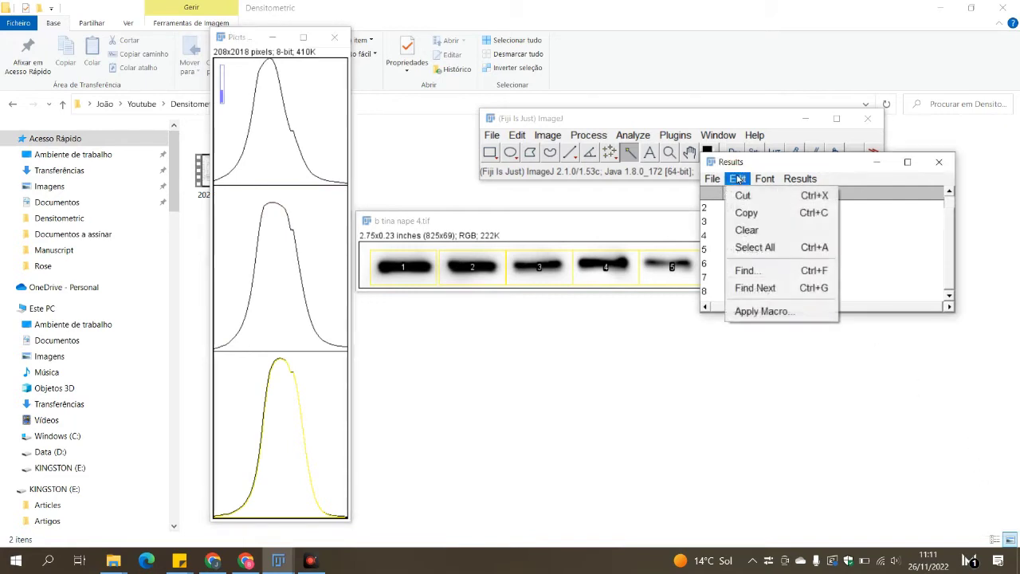
click(746, 213)
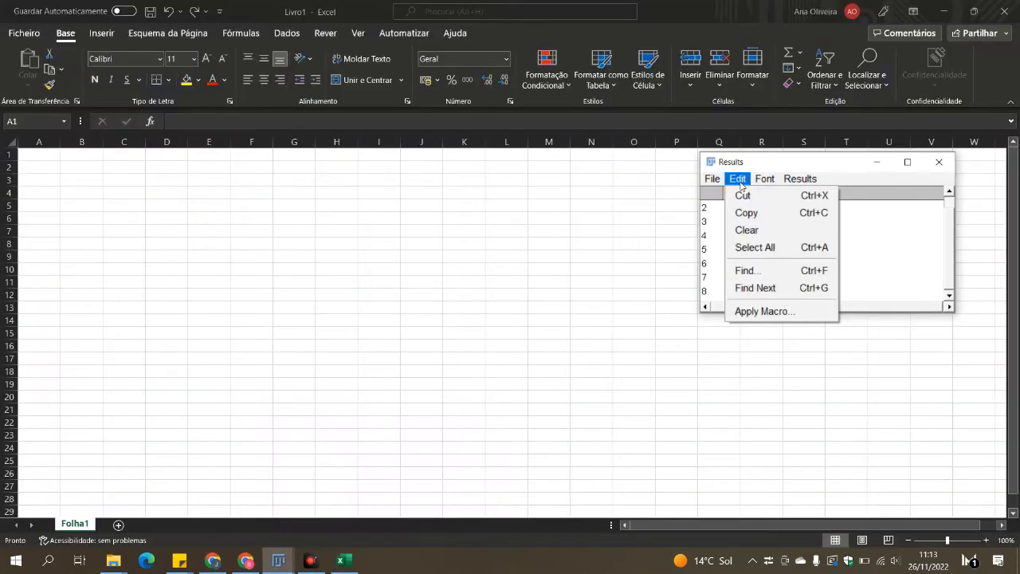
Step: Paste the results into A5, then paste them transposed into A1 as rows 1–2
click(746, 213)
click(91, 239)
click(60, 209)
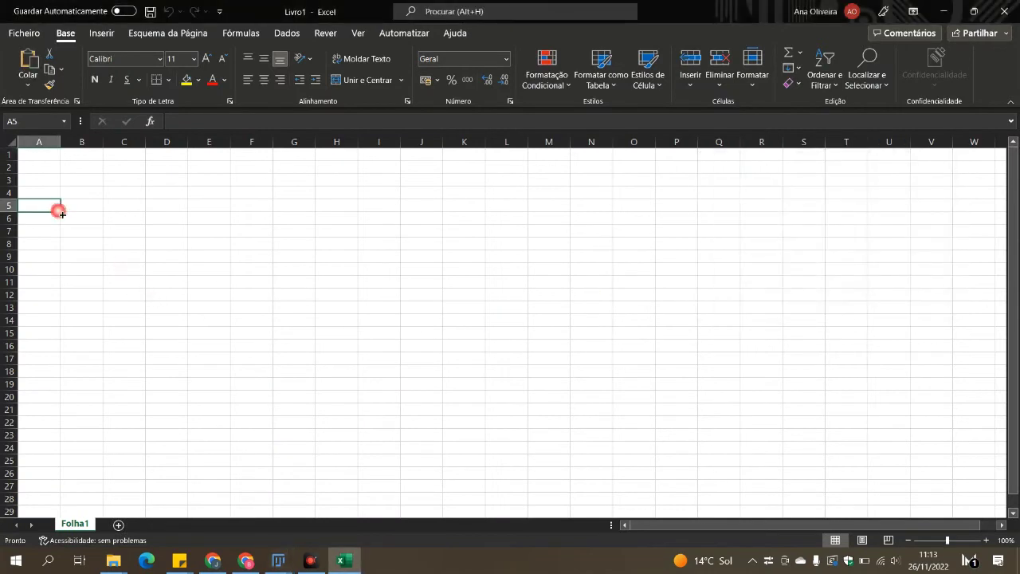
key(ctrl+v)
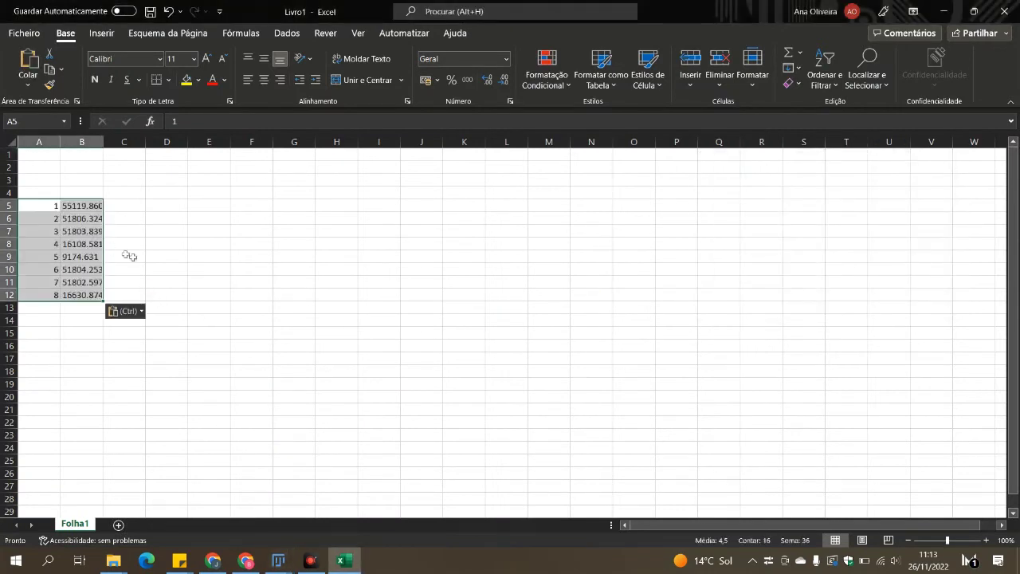
key(ctrl+c)
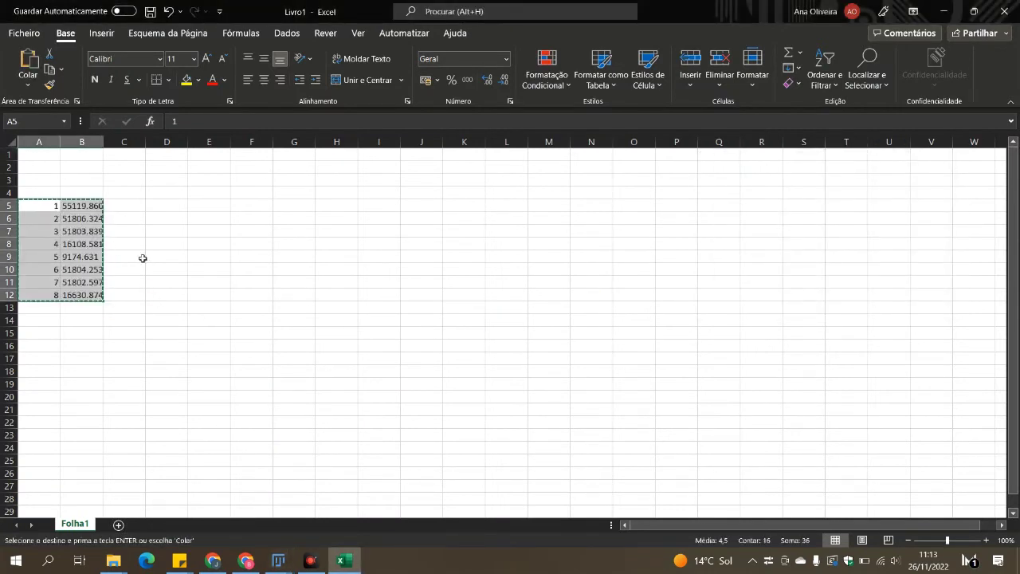
right_click(51, 158)
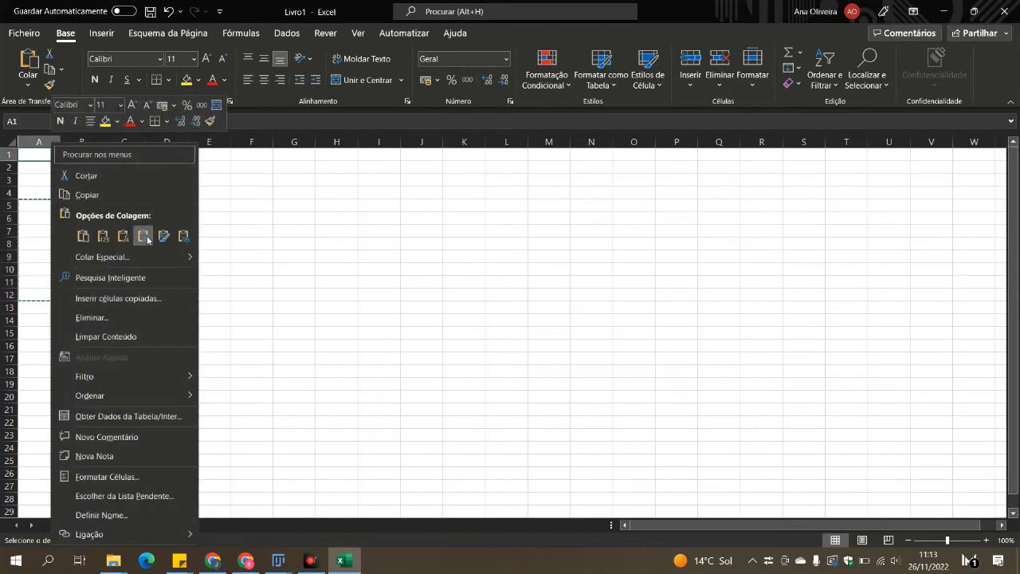
click(143, 235)
Step: Delete the leftover untransposed results in A5:B12
click(80, 206)
drag(79, 207, 82, 294)
key(Delete)
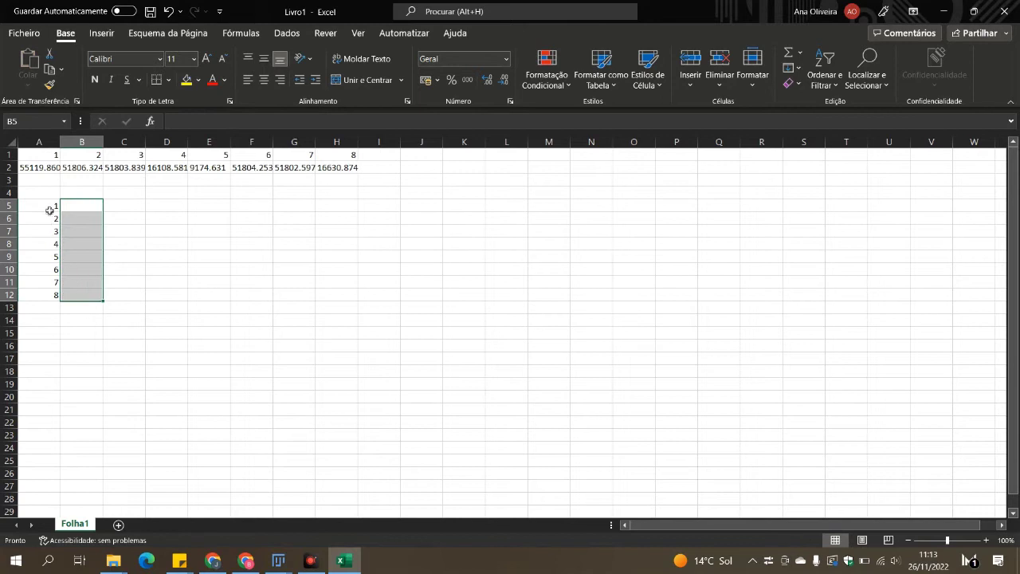
drag(49, 210, 46, 296)
key(Delete)
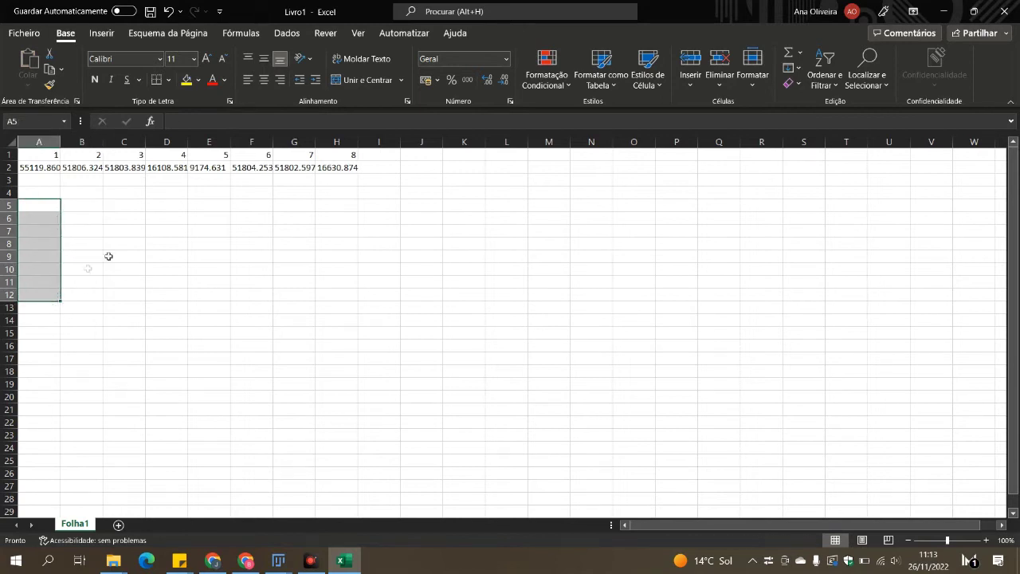
click(122, 245)
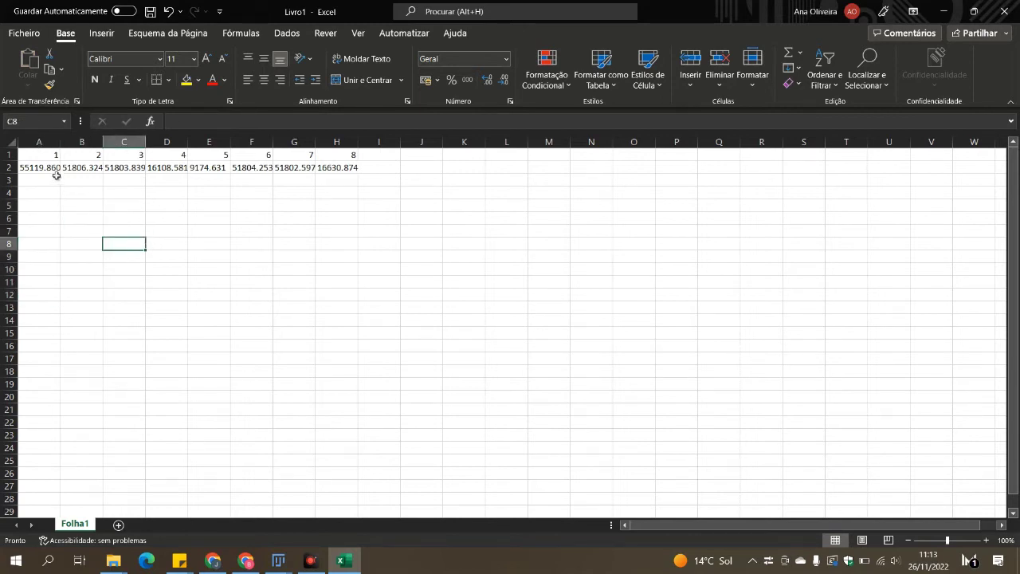
Step: Move the area values from A2:H2 down to row 3 and select A3:H3
drag(56, 170, 336, 169)
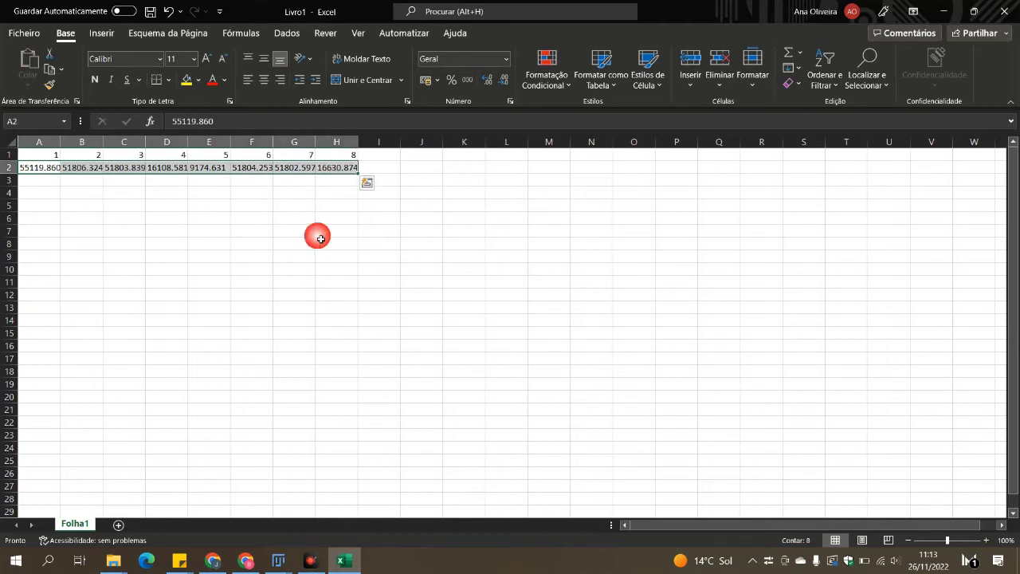
drag(56, 173, 369, 183)
click(261, 263)
click(369, 184)
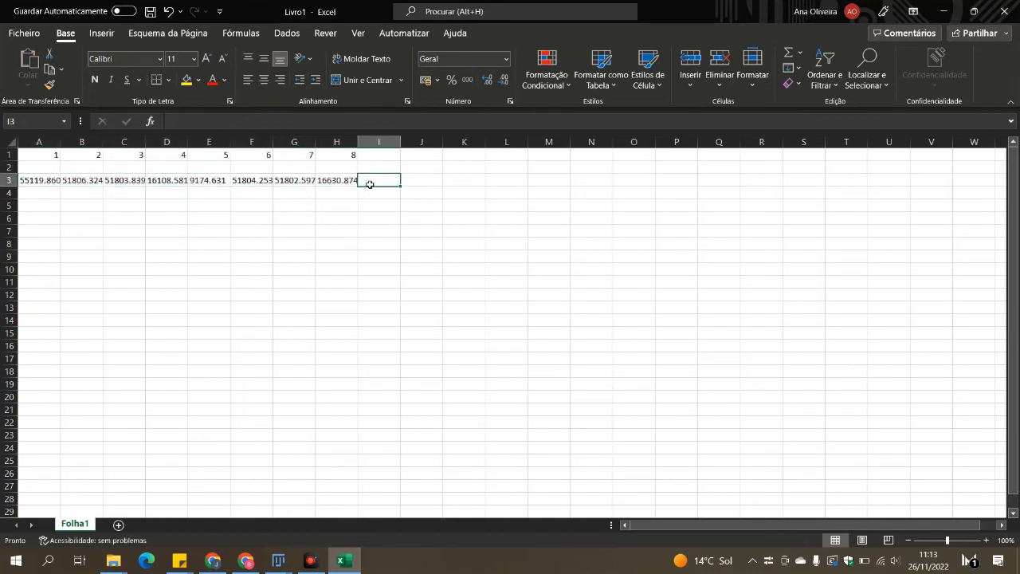
drag(57, 184, 332, 184)
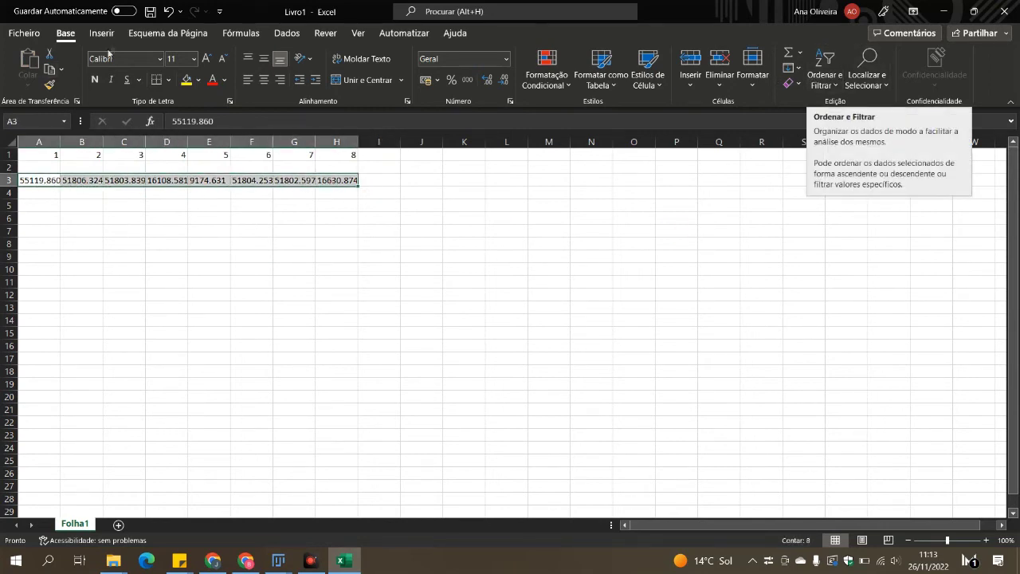
click(867, 76)
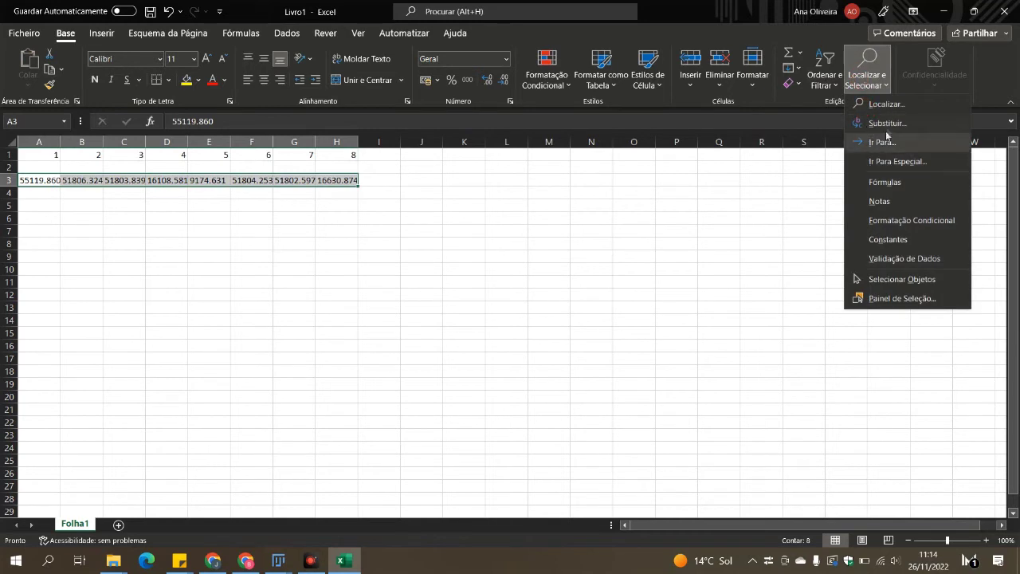
Step: Replace every '.' with ',' in A3:H3 using Find and Replace's Replace All
click(868, 120)
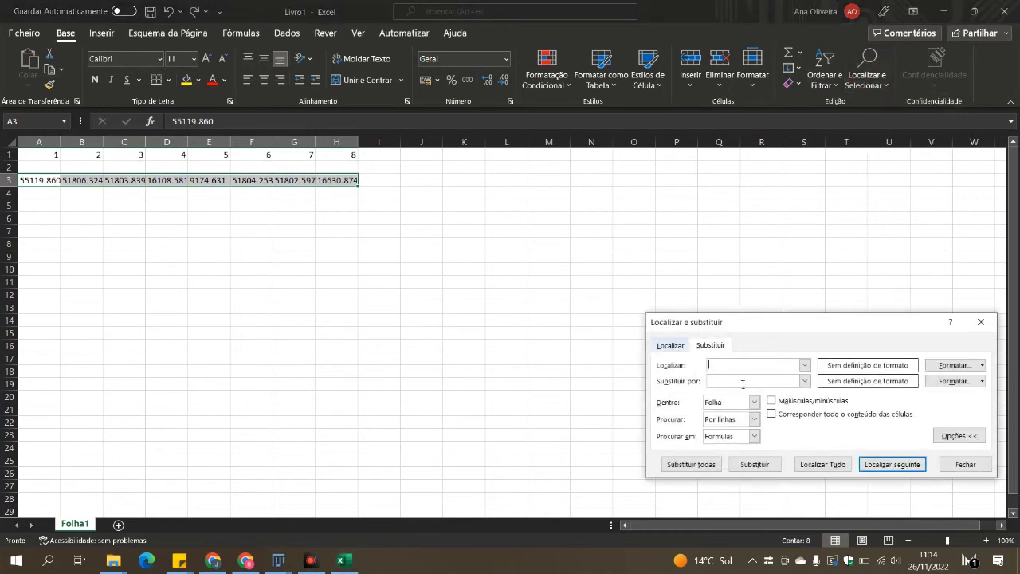
text(.)
click(734, 381)
text(,)
click(701, 465)
click(514, 317)
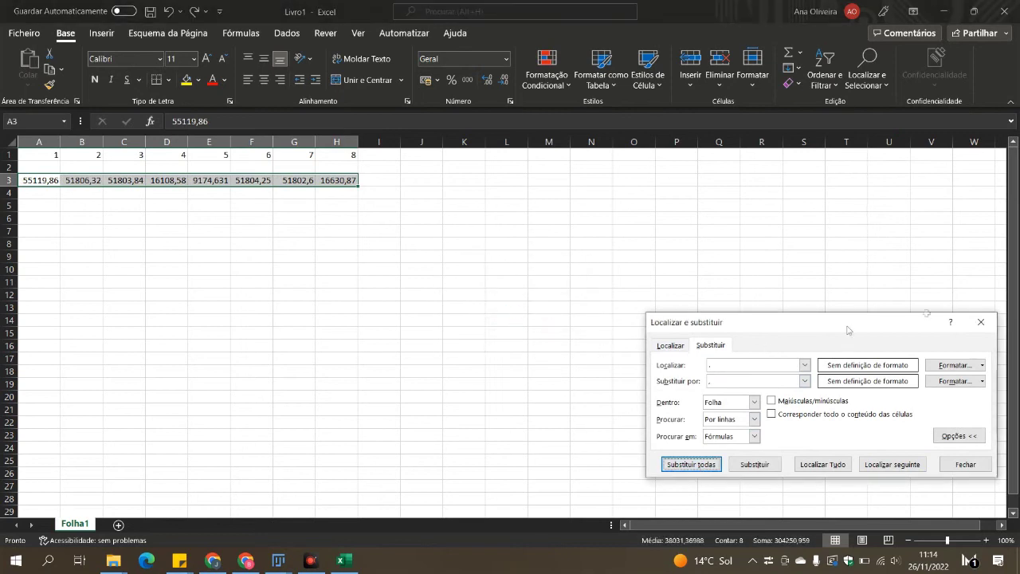
click(986, 327)
click(675, 269)
Step: Enter 1000, 2000, 3000, 4000, 5000, 6000, 7000 and 8000 into cells A2 through H2
click(41, 170)
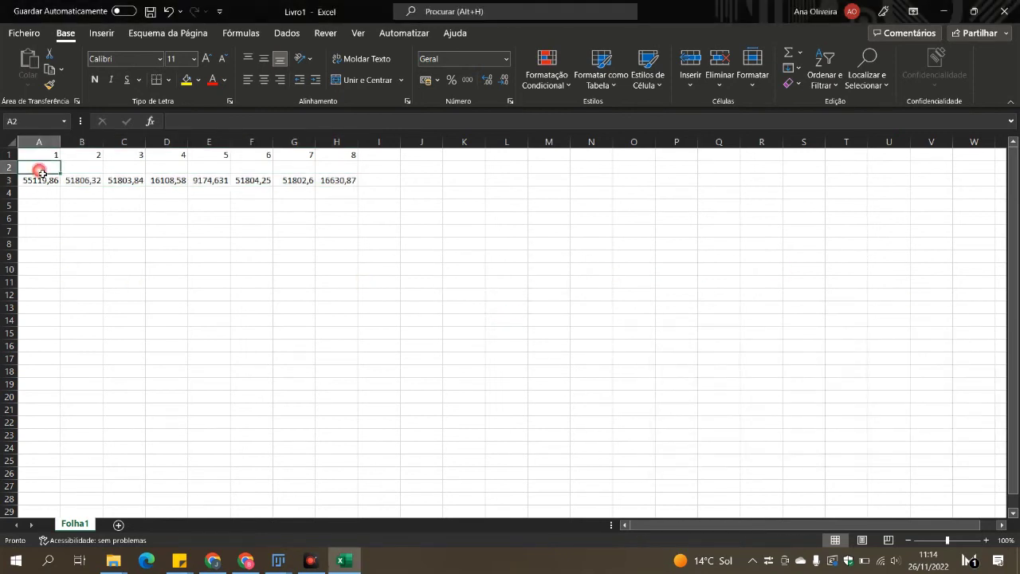
text(1000)
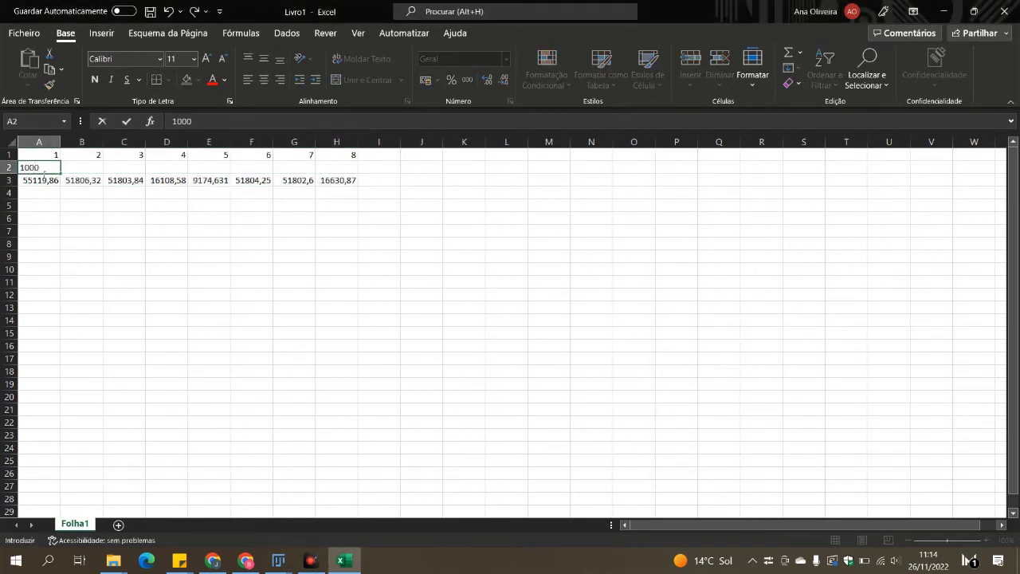
key(Tab)
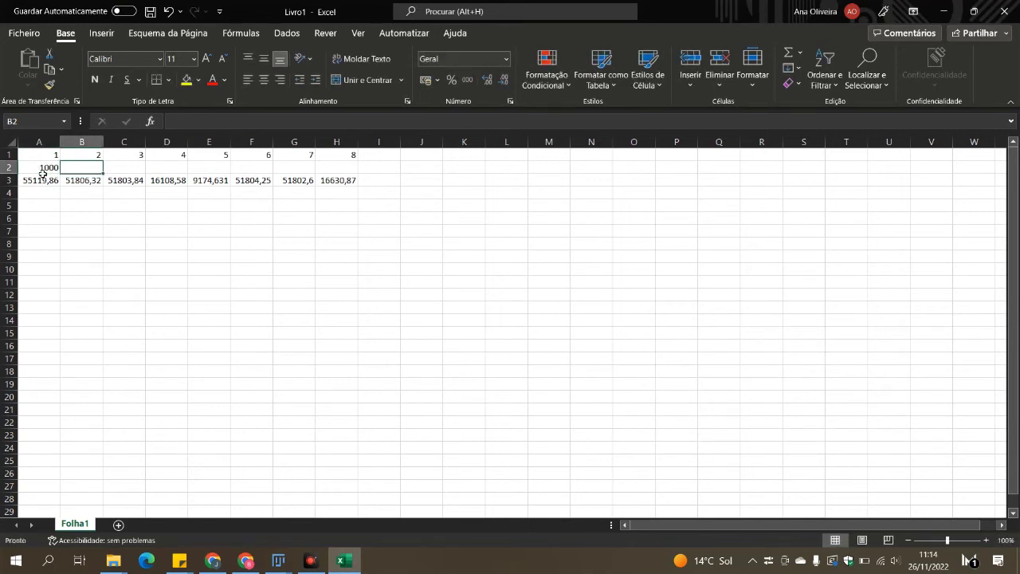
text(2000)
key(Tab)
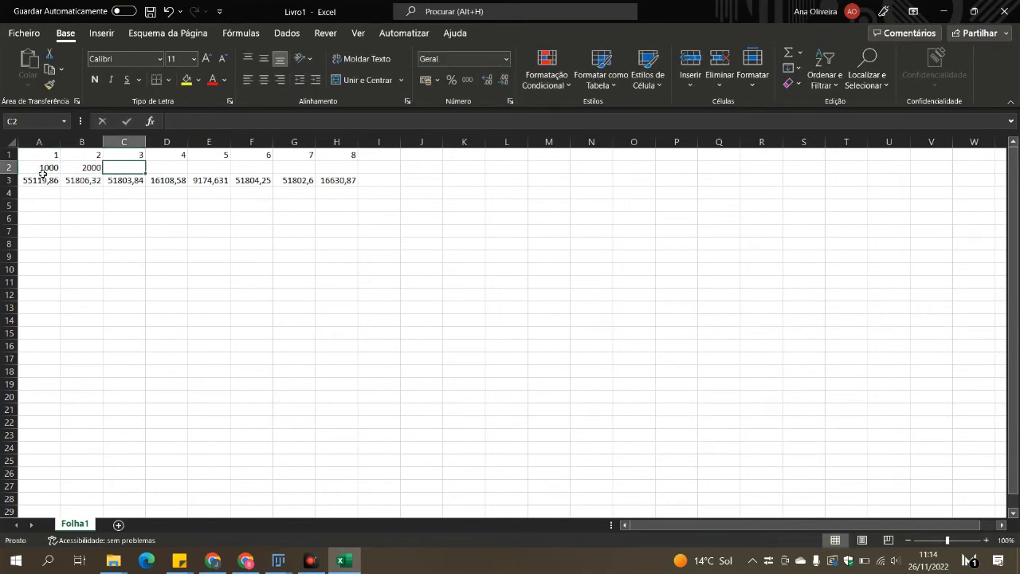
key(Tab)
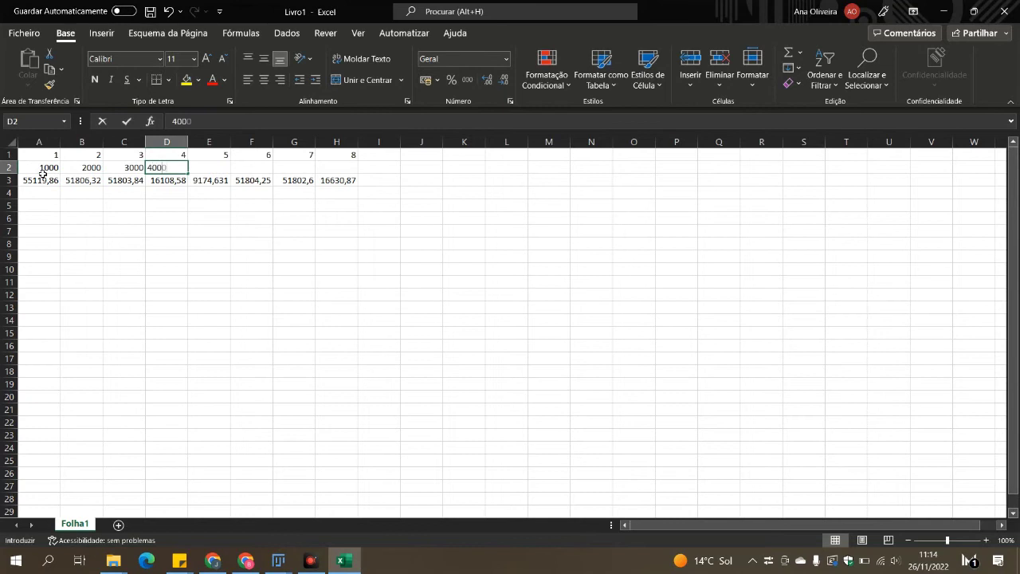
key(Tab)
text(5000)
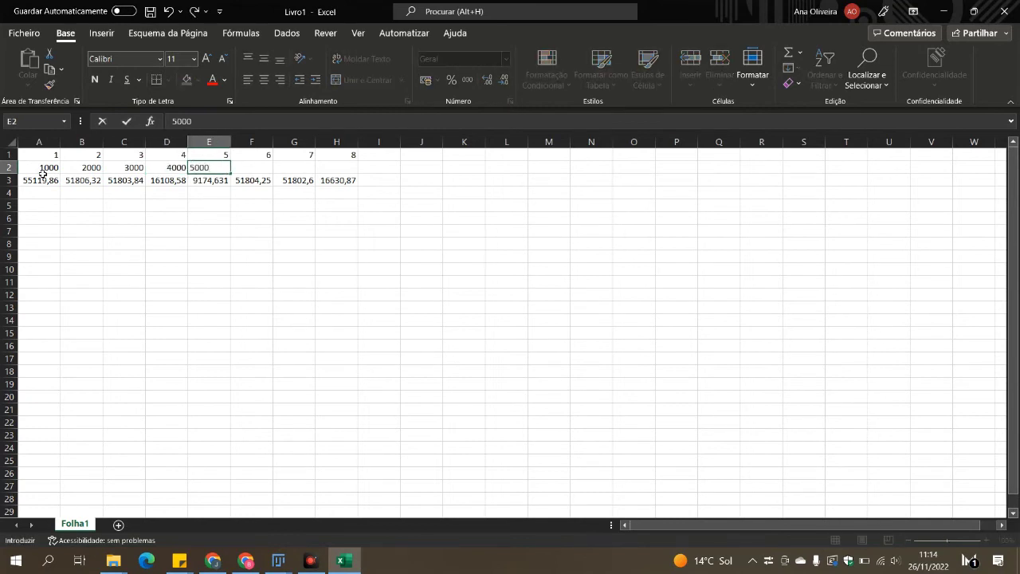
key(Tab)
text(60)
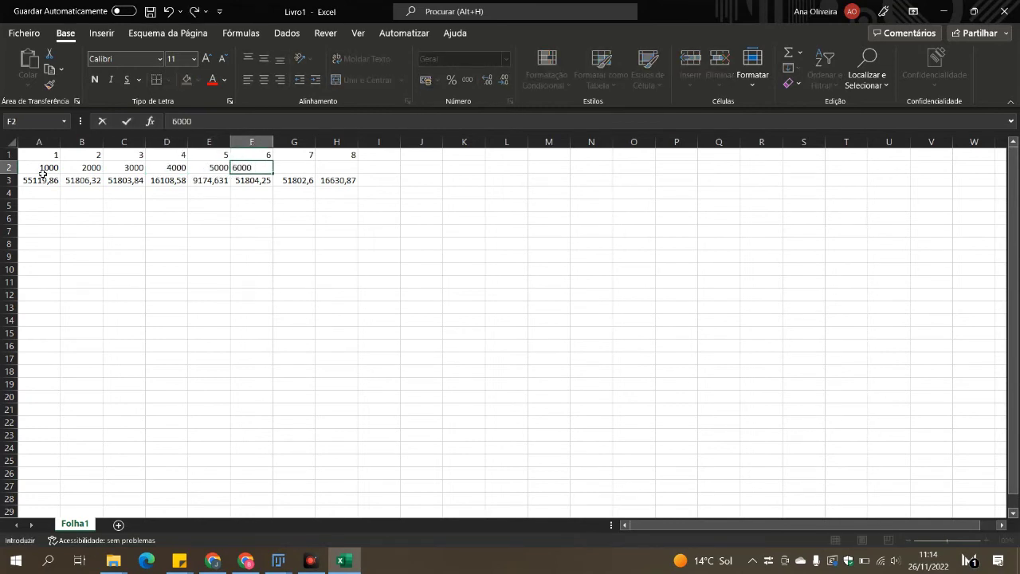
key(Tab)
text(7000)
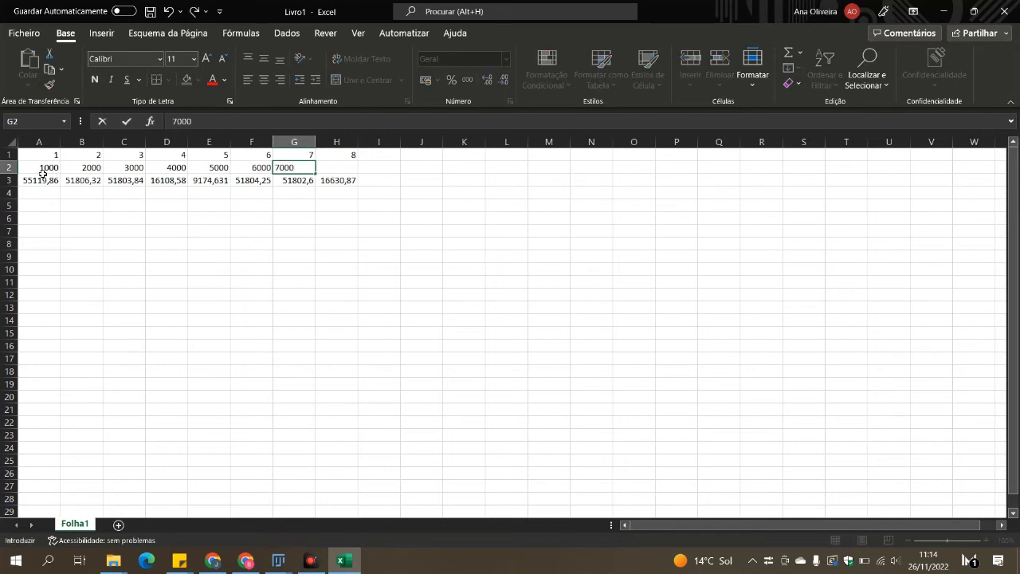
key(Tab)
text(8000)
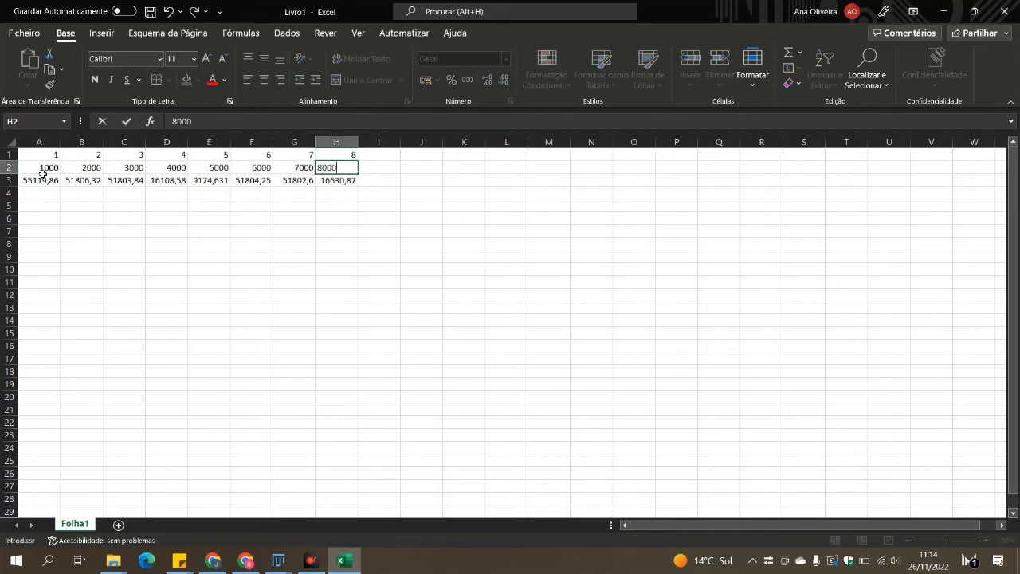
key(Return)
Step: Enter =A2/A3 in A4 and fill it across to H4, then start the 'Target' label in I2
click(42, 196)
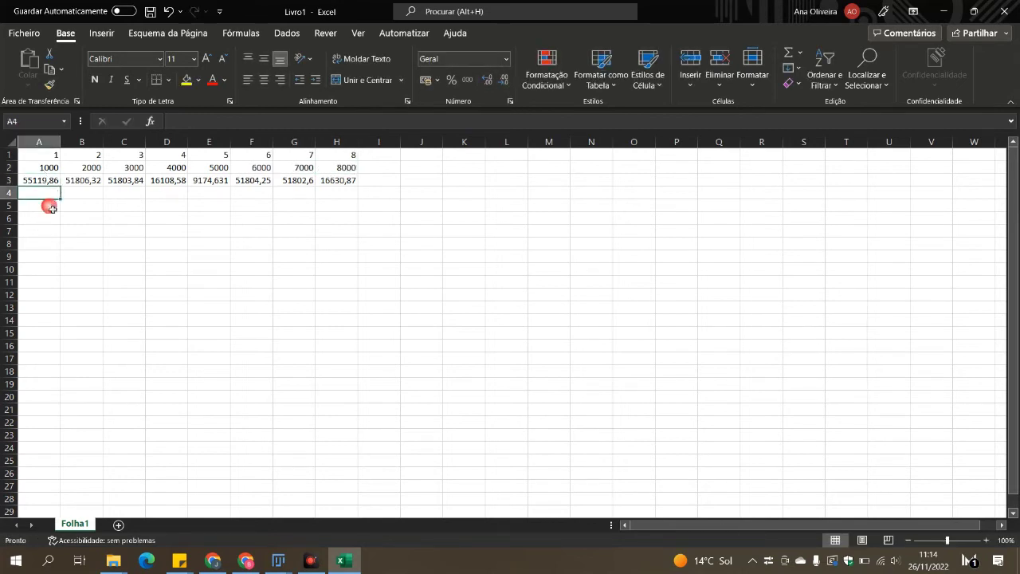
text(=)
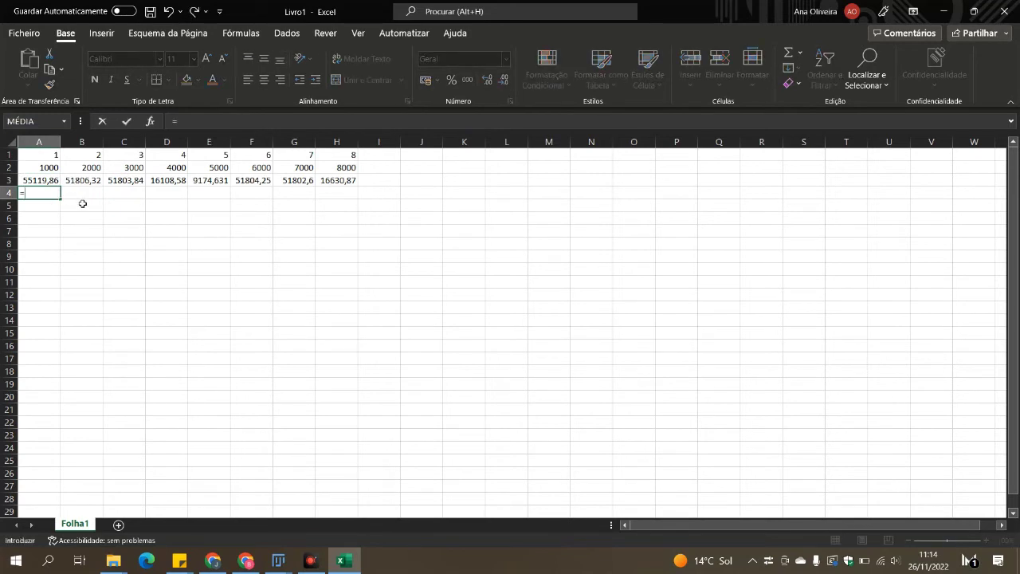
click(53, 169)
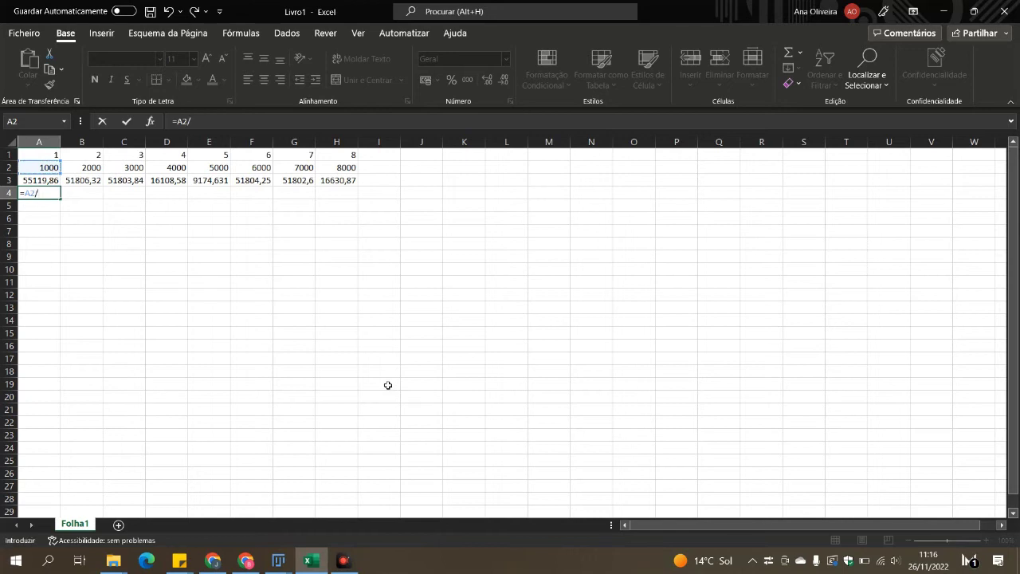
text(/)
click(38, 182)
key(Return)
click(60, 196)
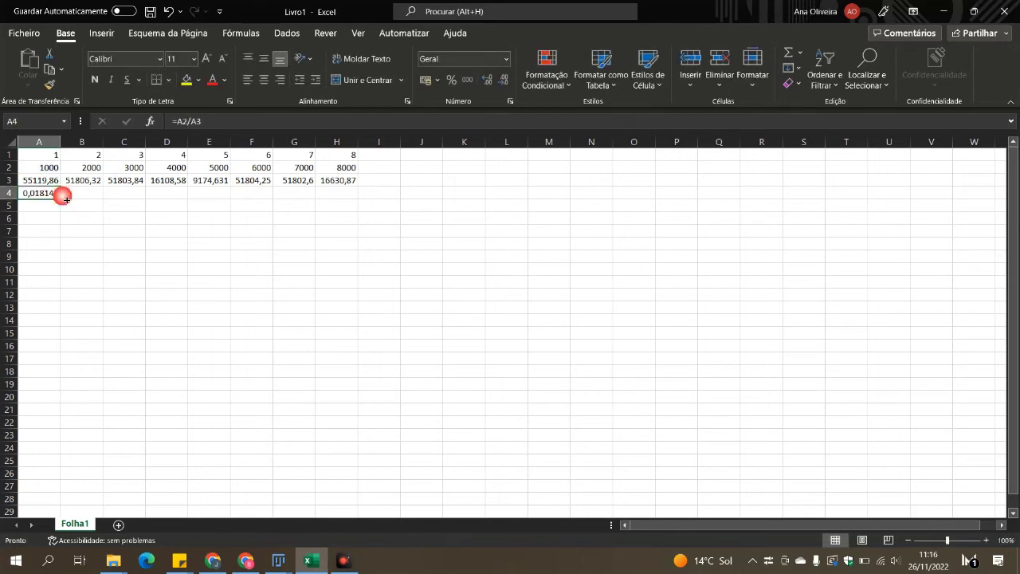
drag(62, 201, 358, 200)
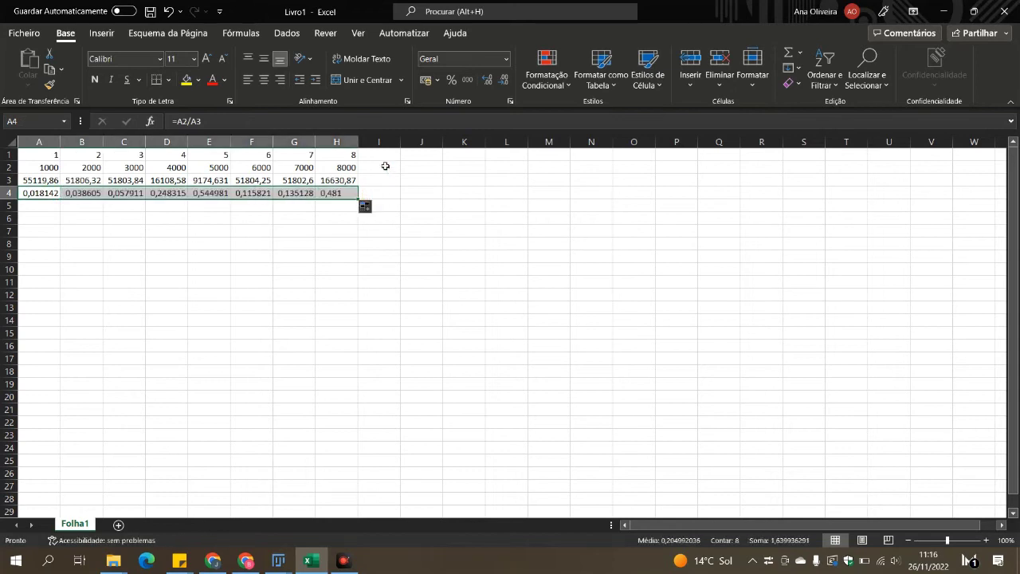
click(387, 166)
text(Target Protein)
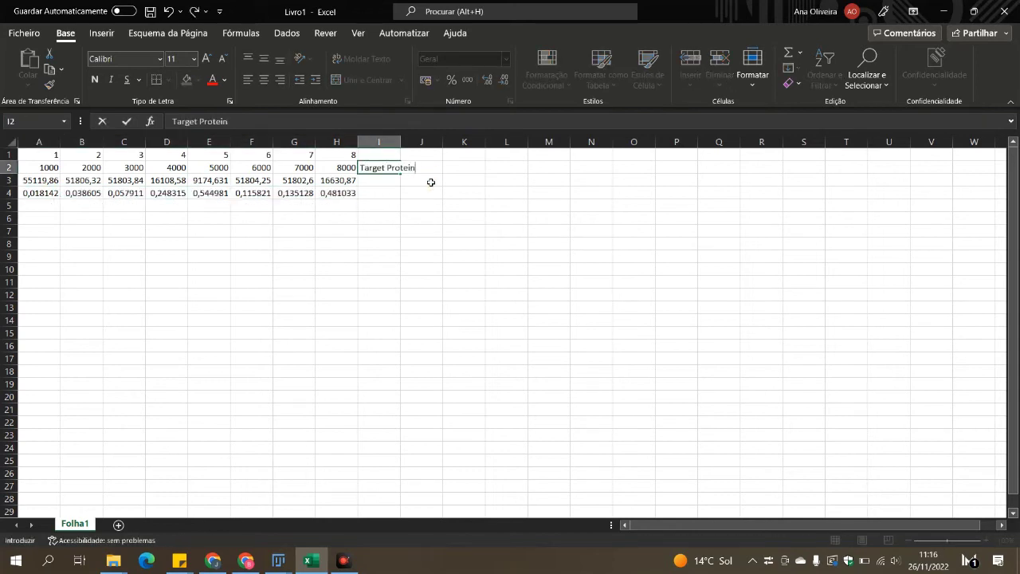
Step: Label I2:I4 'Target Protein', 'Loading Control' and bold 'Ratio'
key(Return)
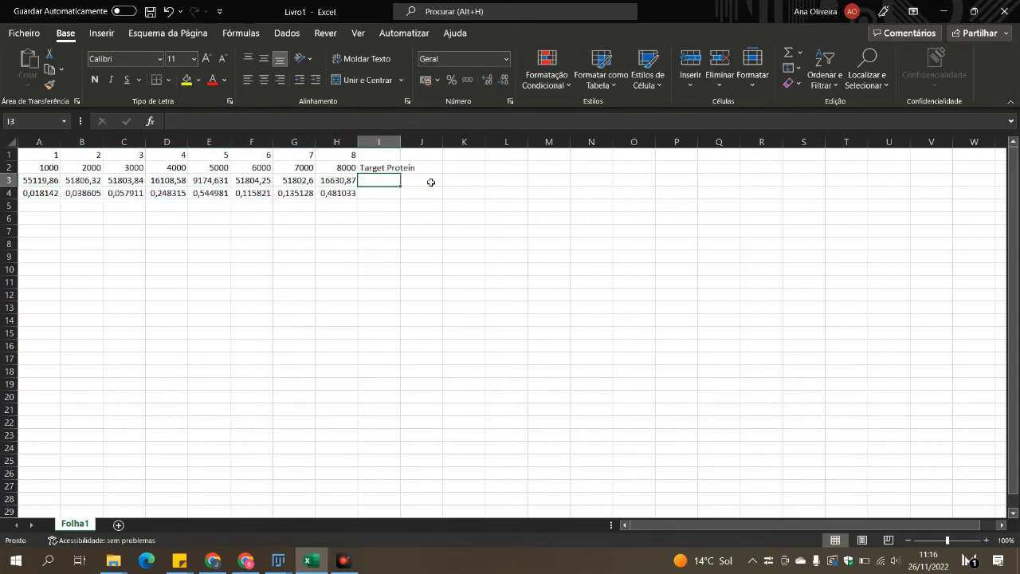
text(Ho)
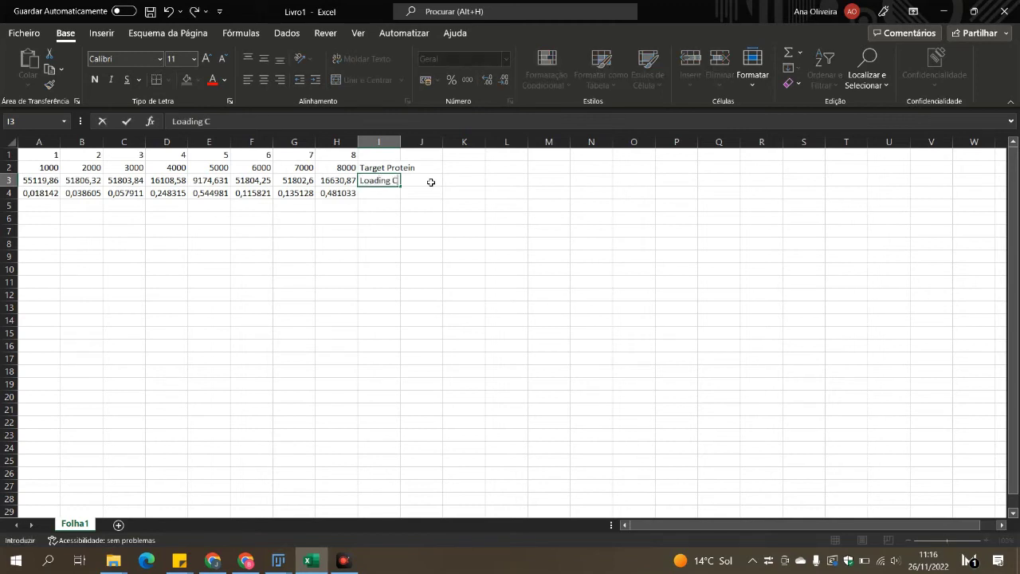
text(ading Control)
click(430, 181)
key(Return)
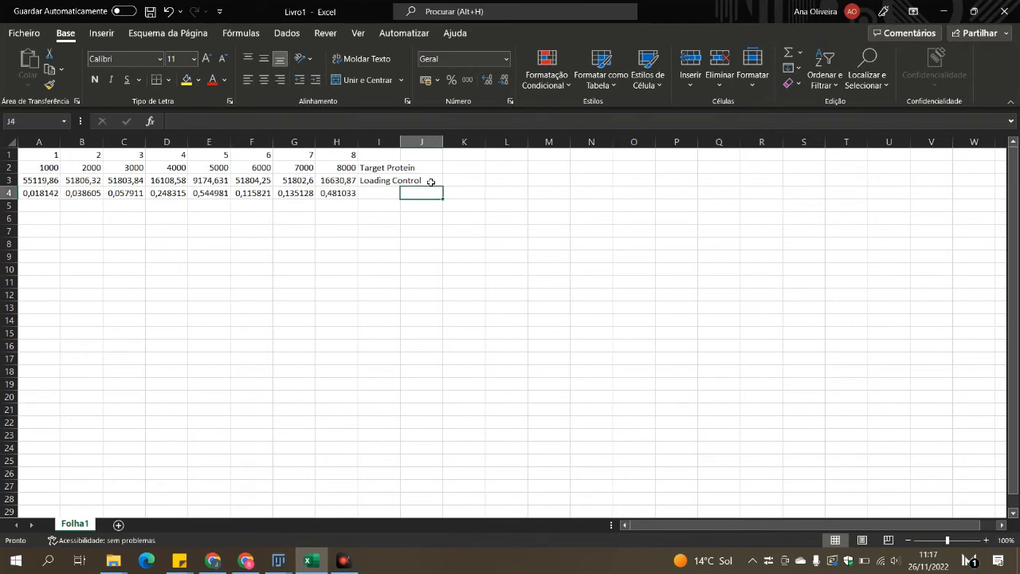
key(Left)
key(ctrl+n)
text(Ra)
key(Return)
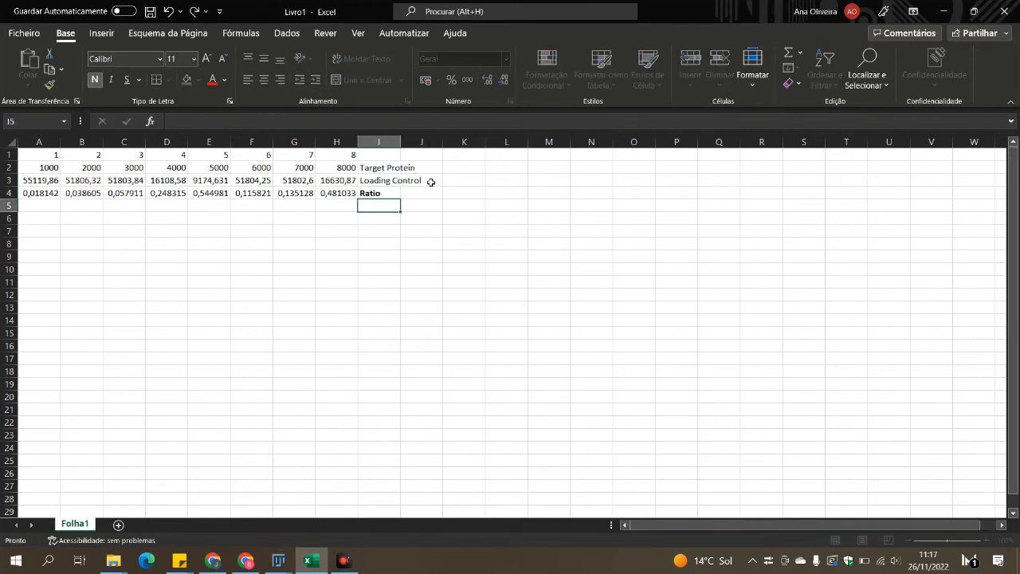
click(453, 320)
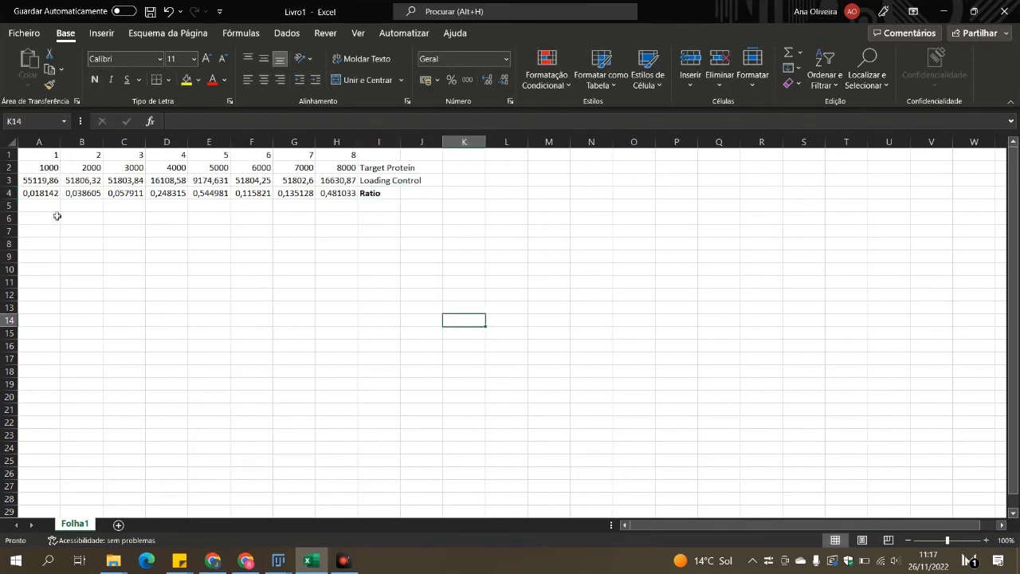
Step: Make the ratios in A4:H4 bold and show them with two decimals
drag(46, 199, 325, 198)
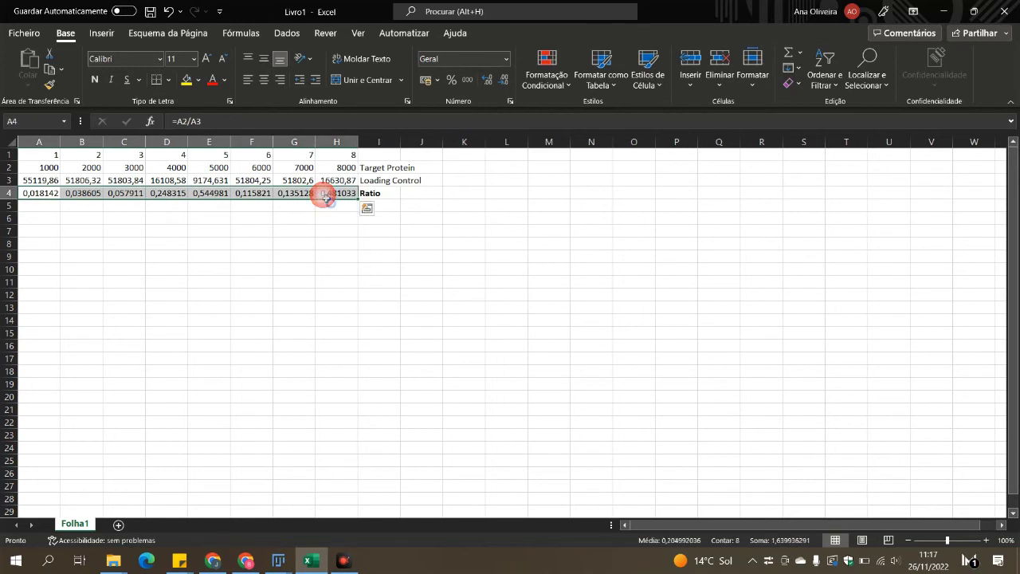
key(ctrl+n)
click(503, 78)
click(503, 79)
click(503, 79)
click(503, 79)
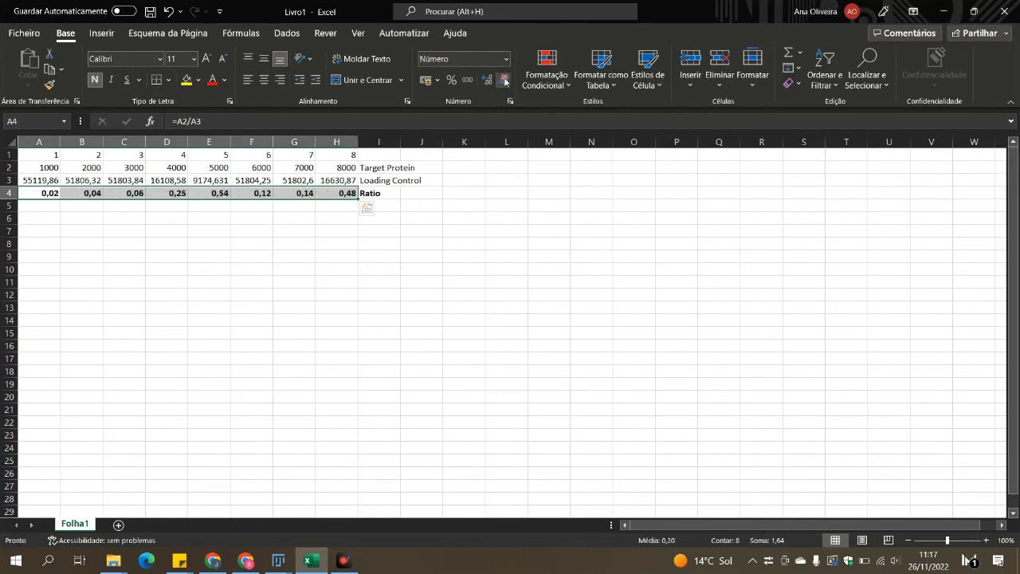
click(503, 79)
click(489, 80)
Step: Enter =A4/$A$4 in A5 so each ratio is divided by lane 1's ratio
click(379, 311)
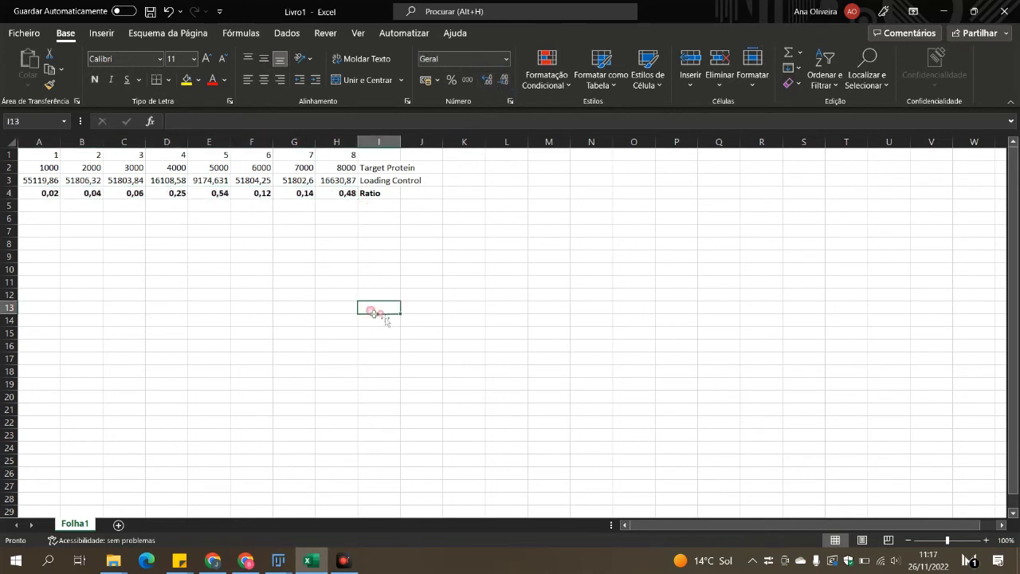
click(50, 207)
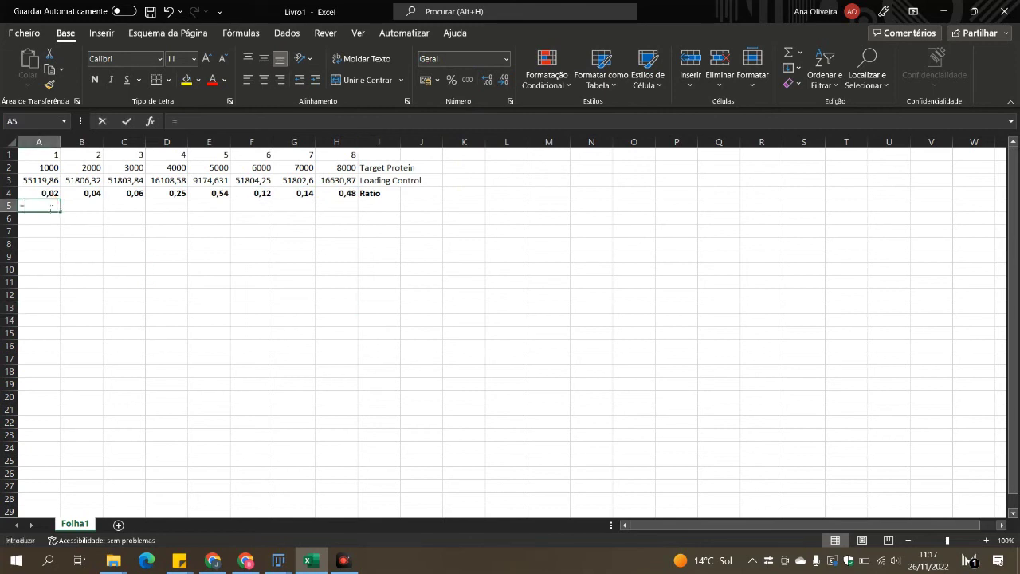
text(=)
click(45, 194)
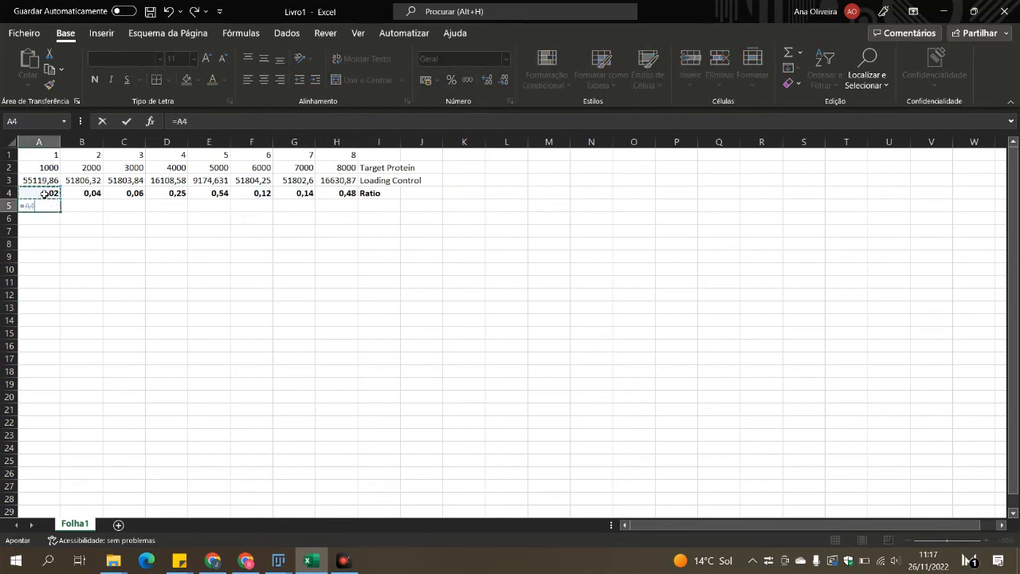
text(/)
click(45, 194)
Step: Label row 5 'Adjusted Ratio' in I5 and make the label bold
click(389, 204)
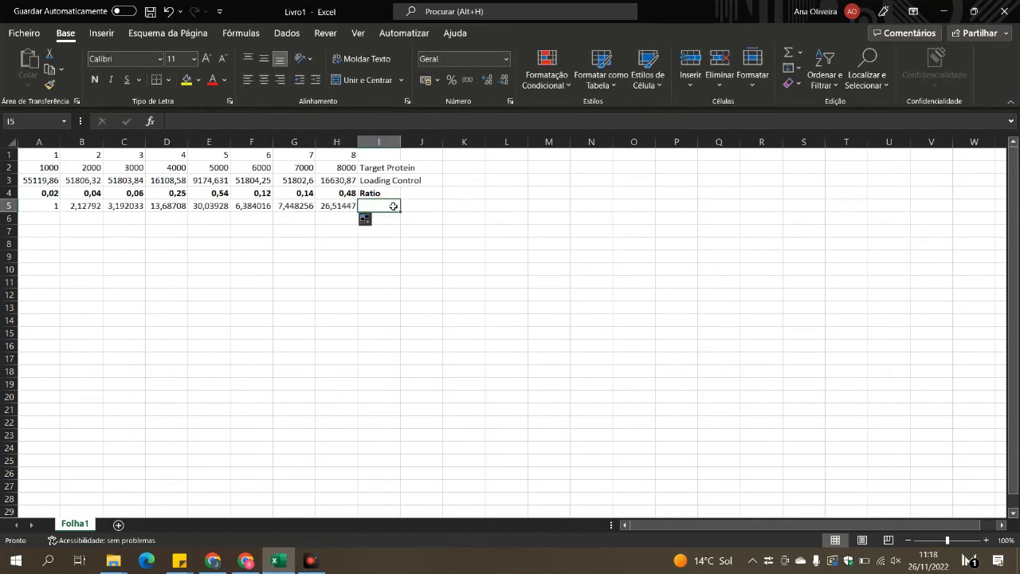
text(Adjusted)
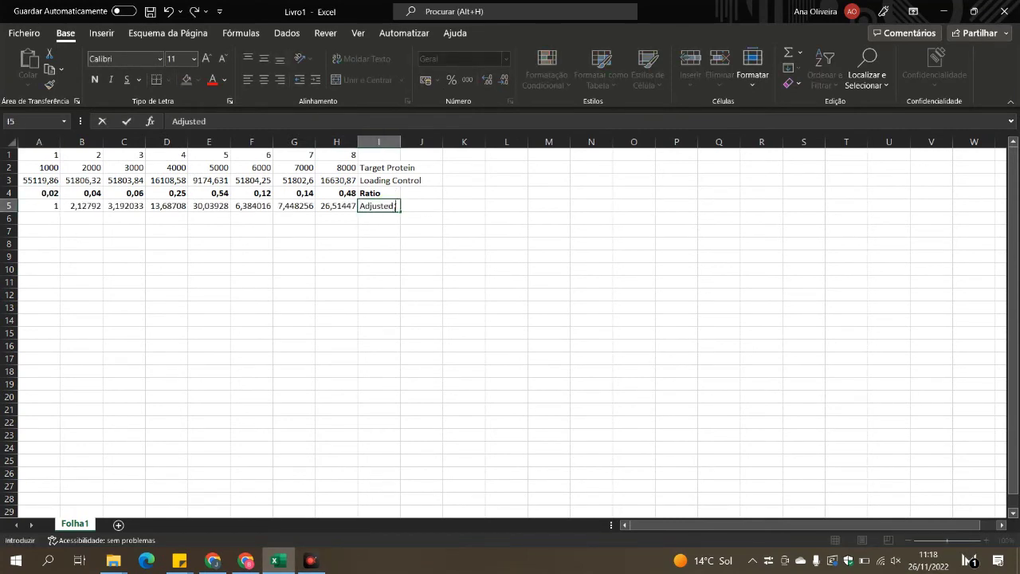
click(396, 207)
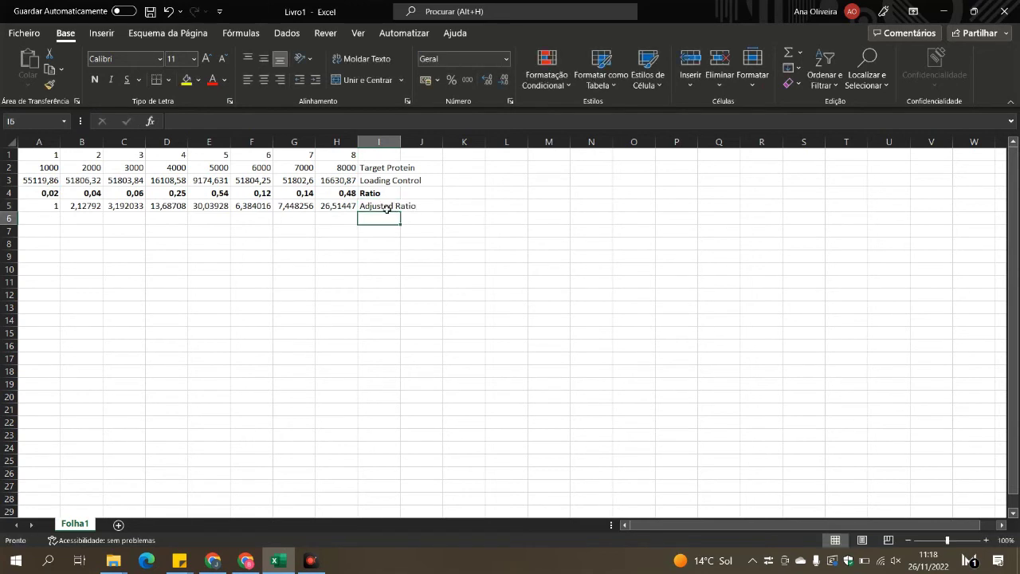
click(385, 210)
key(ctrl+n)
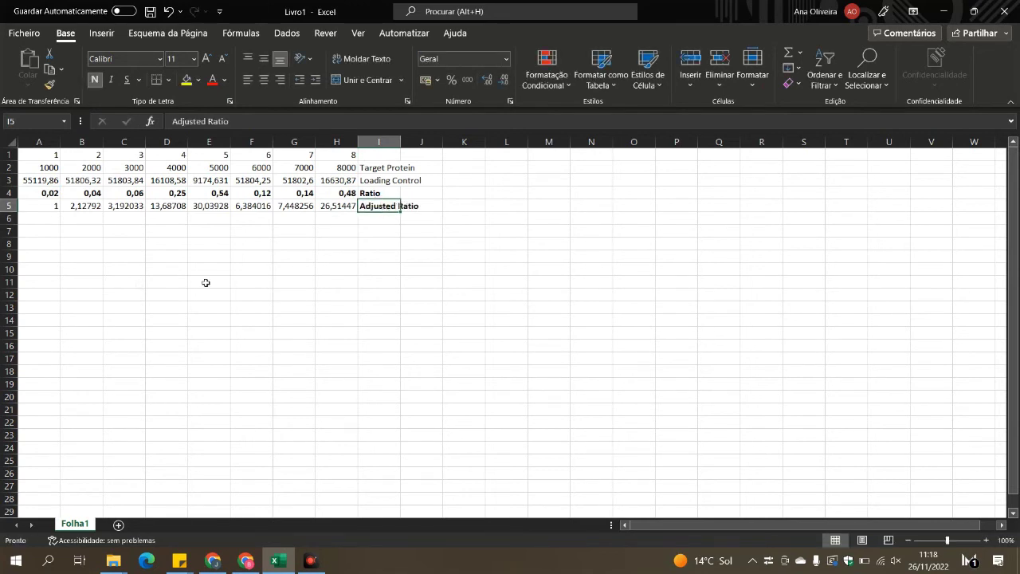
Step: Format the adjusted ratios in A5:H5 as bold with one decimal place
drag(47, 206, 348, 204)
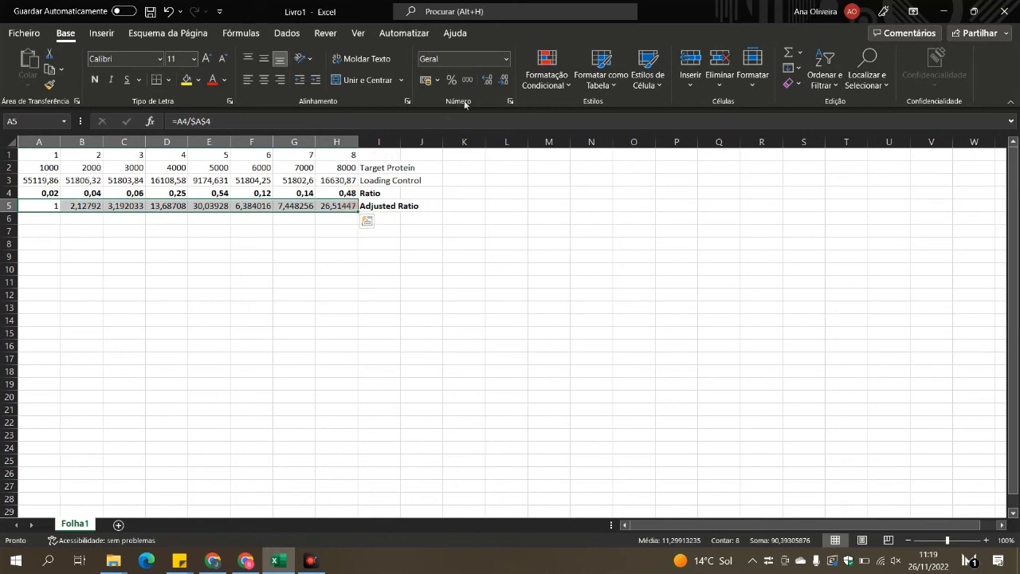
click(504, 81)
click(504, 80)
click(504, 81)
click(503, 81)
click(503, 80)
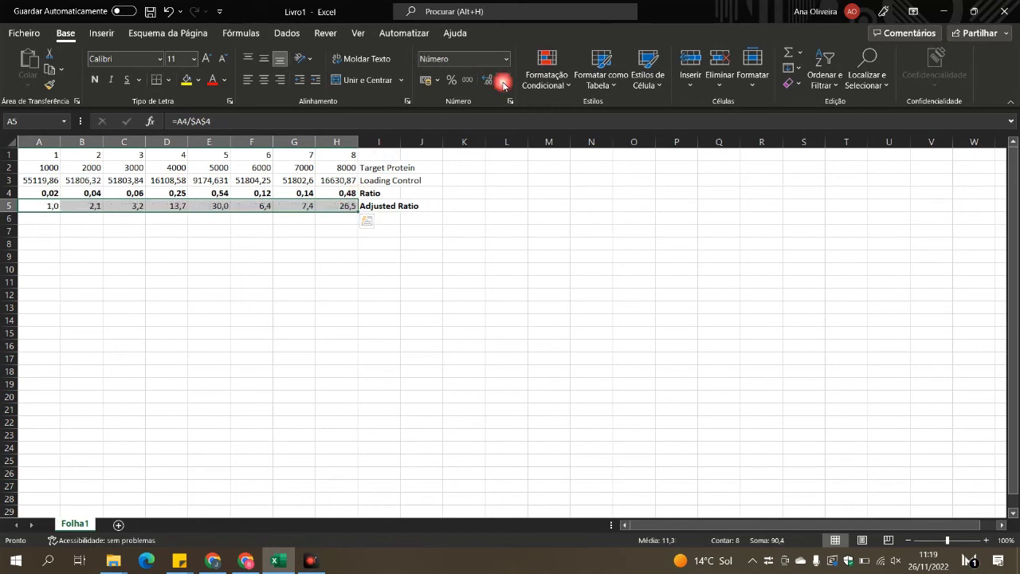
key(ctrl+n)
click(547, 259)
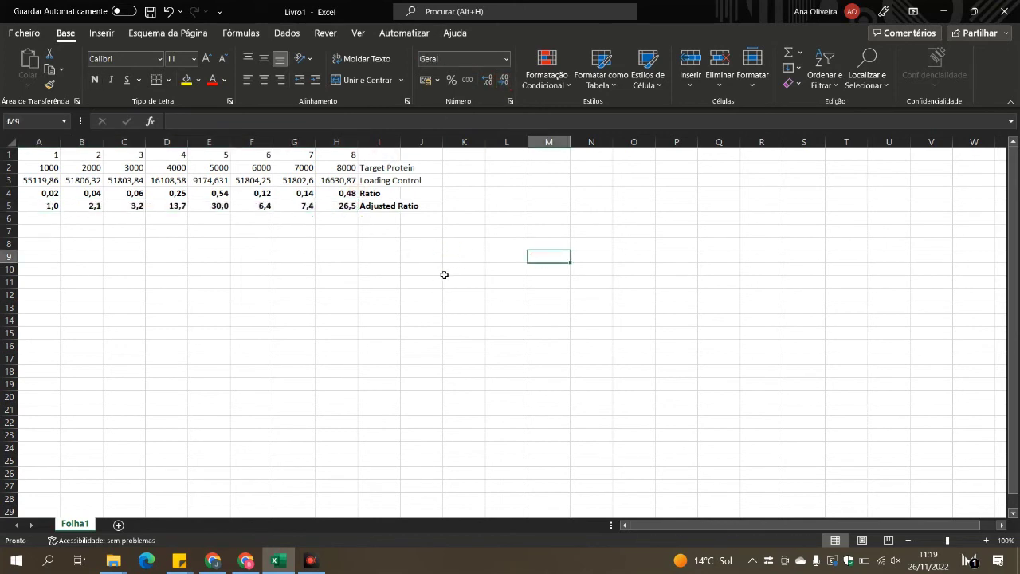
drag(50, 209, 334, 209)
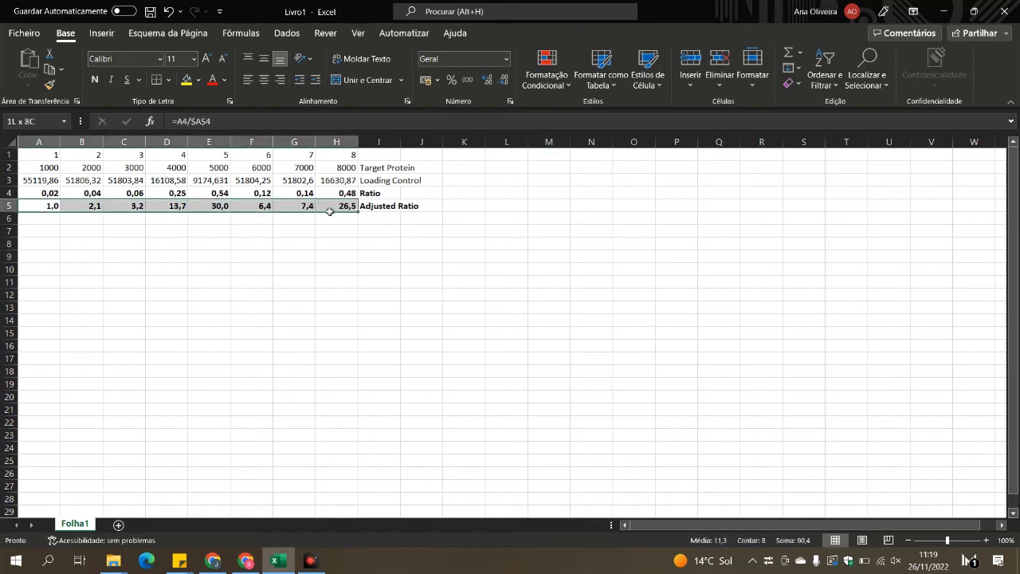
Step: Insert a clustered column chart of the adjusted ratios and place it below the table
click(101, 33)
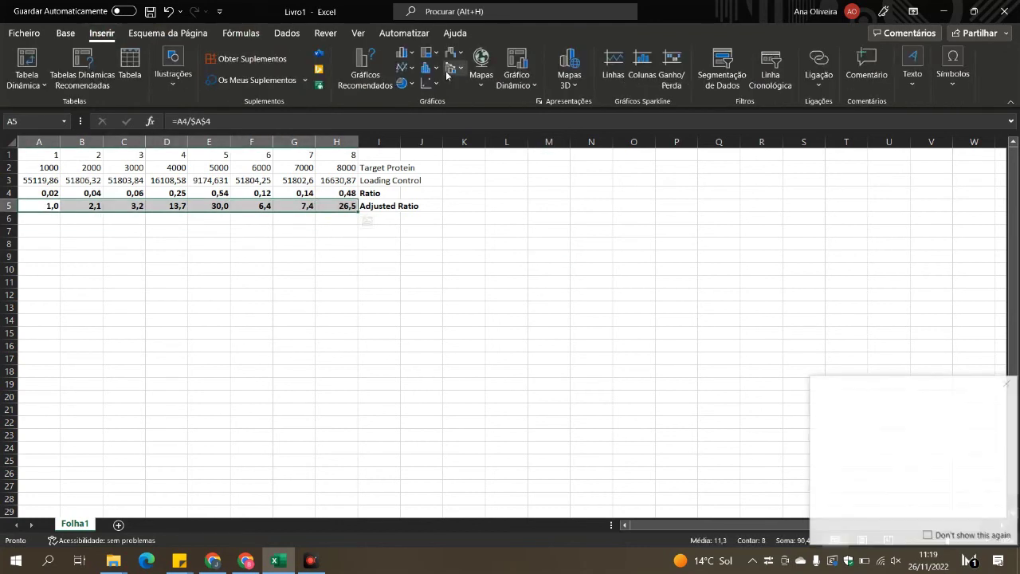
click(407, 57)
click(413, 99)
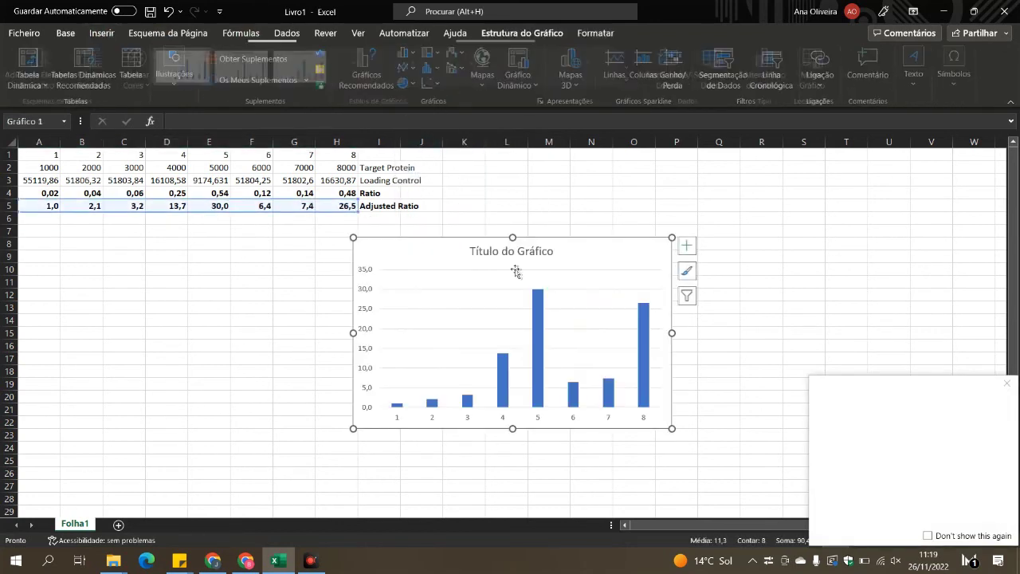
drag(591, 252, 283, 263)
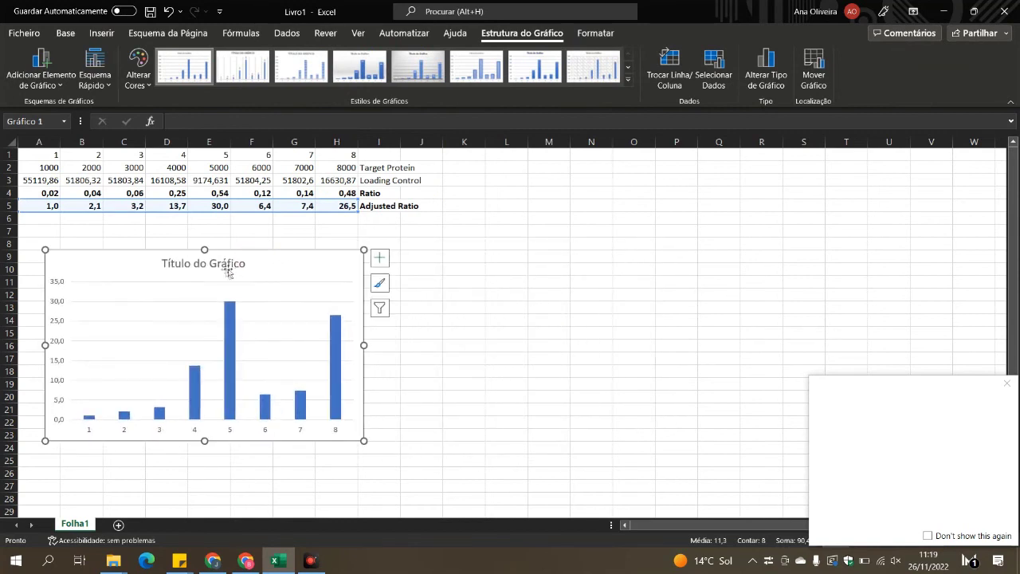
Step: Retitle the chart 'Densitometric analysis'
click(205, 263)
drag(168, 264, 284, 261)
text(Dnes)
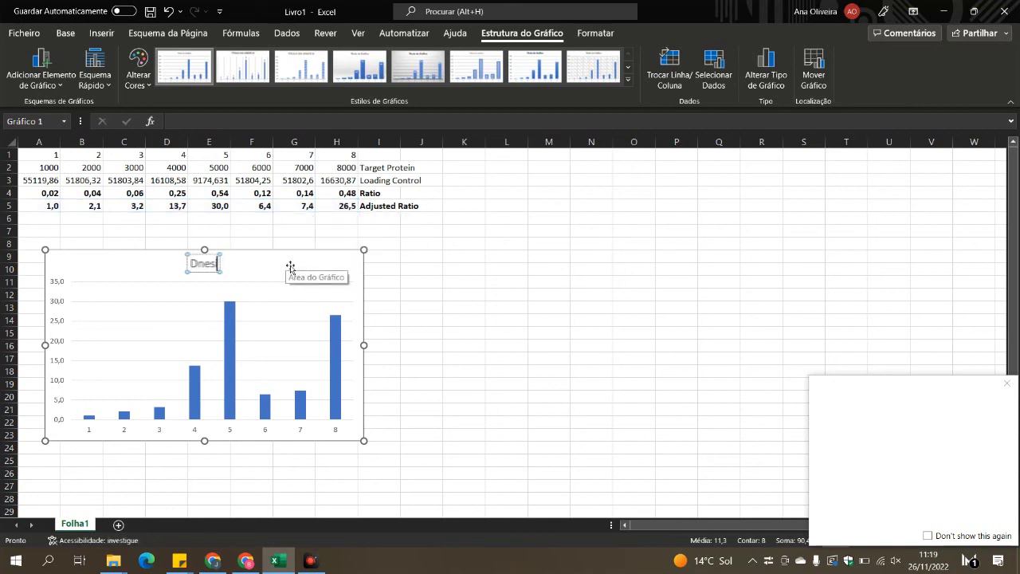
key(BackSpace)
key(BackSpace)
key(BackSpace)
text(me)
key(BackSpace)
key(BackSpace)
text(ensitometric)
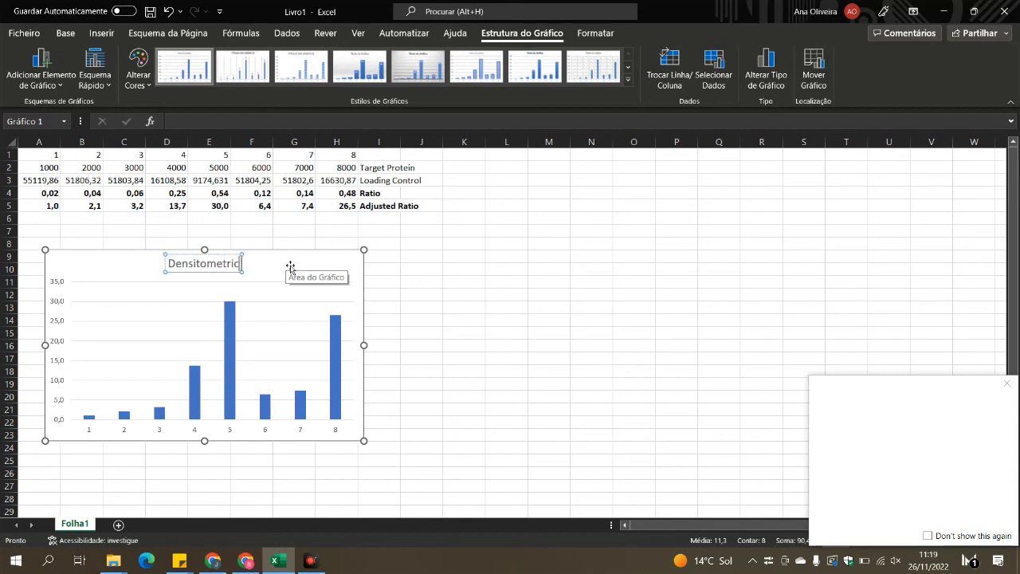
text( analysis)
click(447, 317)
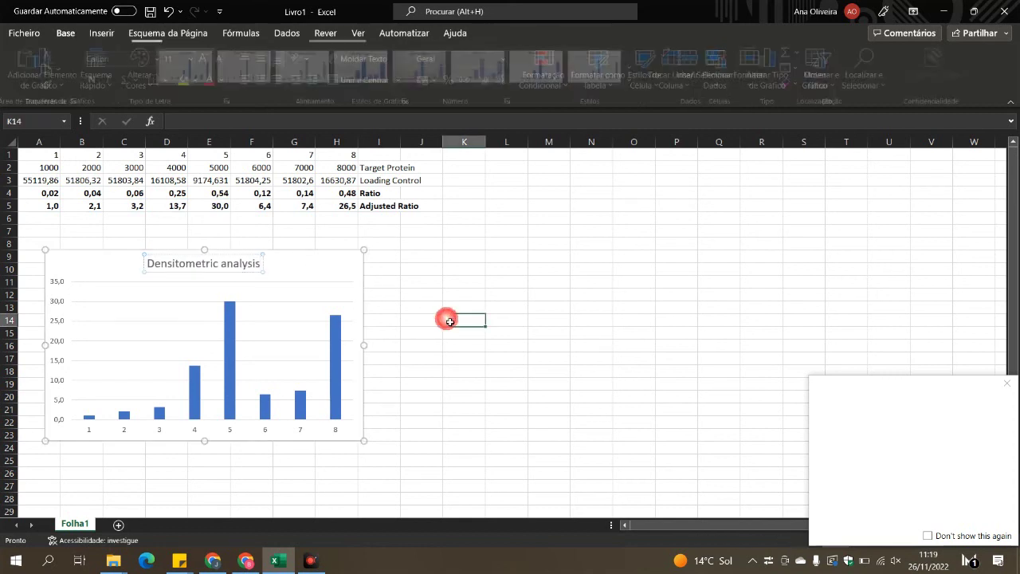